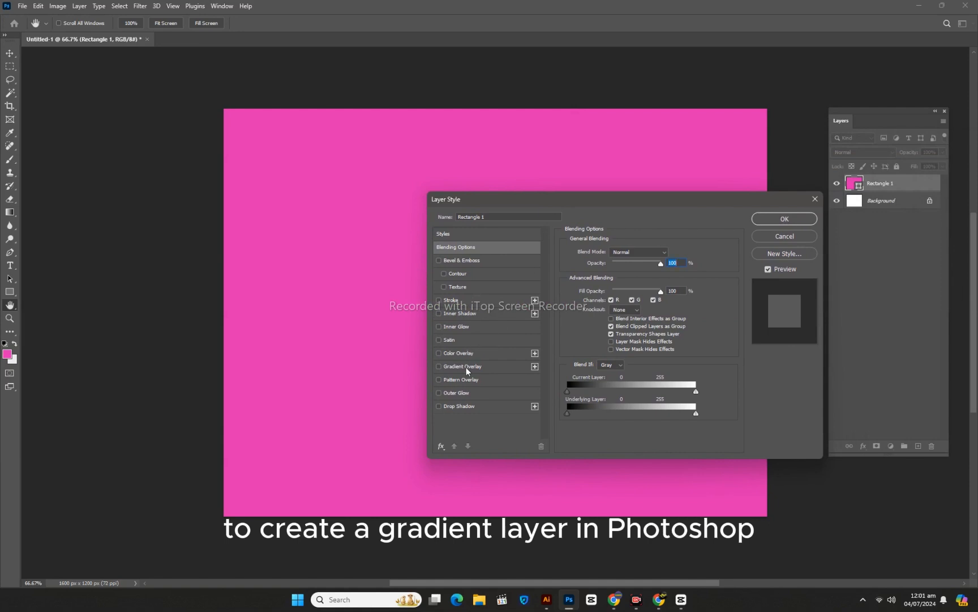
# Add a Gradient Overlay to the pink rectangle and apply the Purple_19 preset gradient.
pyautogui.click(467, 367)
pyautogui.click(631, 277)
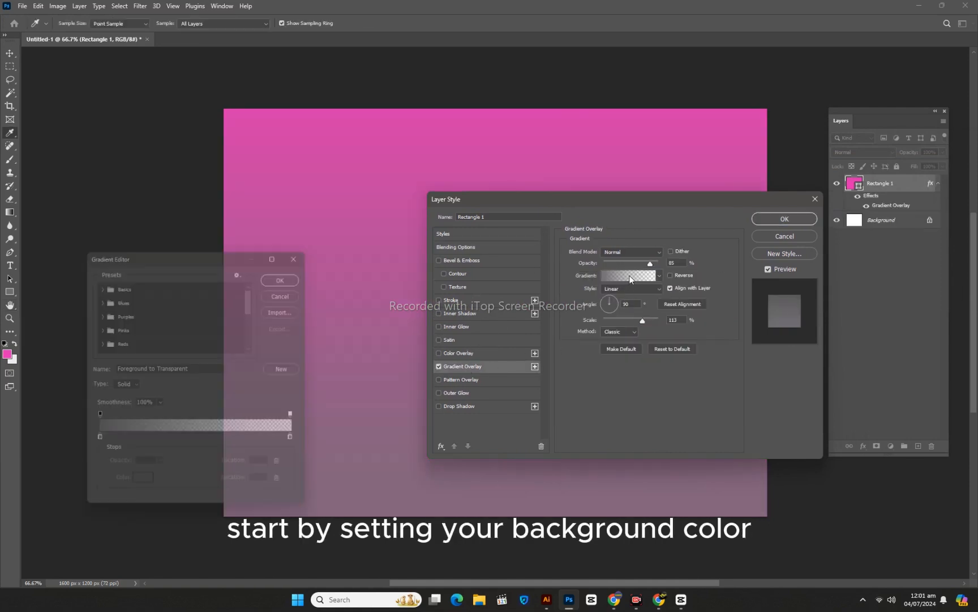
pyautogui.click(122, 313)
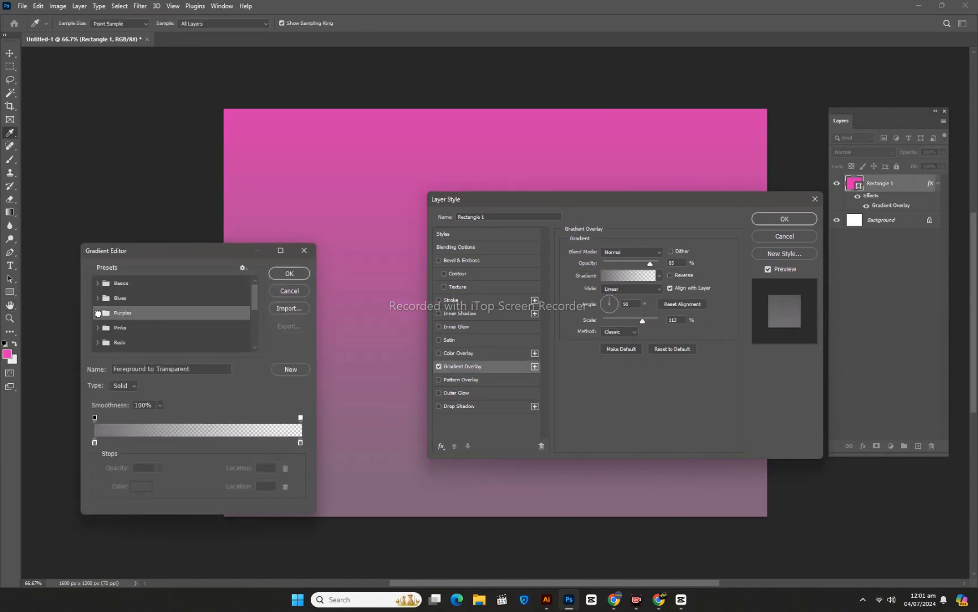
pyautogui.click(207, 329)
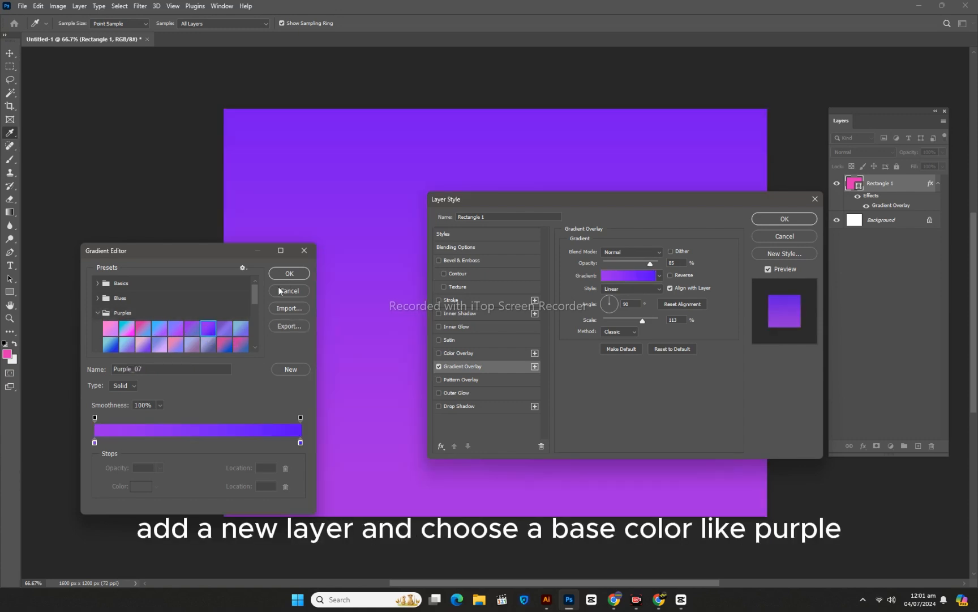
pyautogui.scroll(-1, 201, 336)
pyautogui.click(111, 328)
pyautogui.click(144, 345)
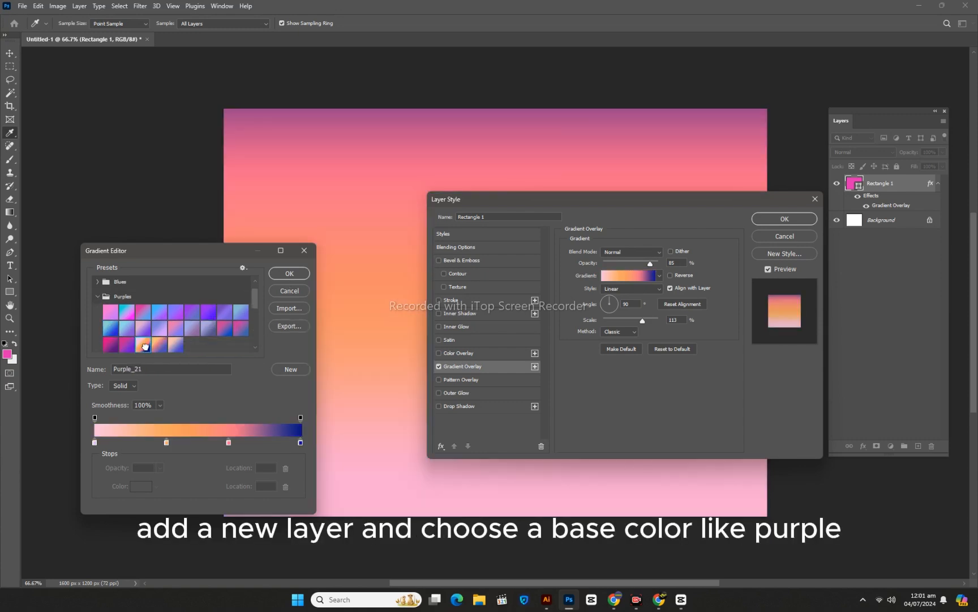
pyautogui.click(130, 344)
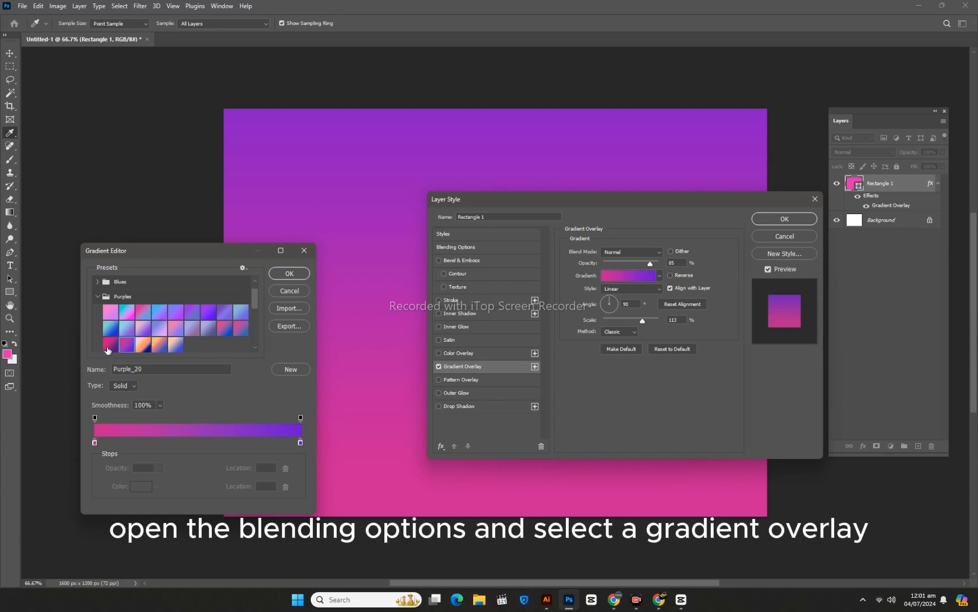
pyautogui.click(111, 345)
pyautogui.click(289, 273)
# Rearrange the overlay gradient's colour stops, placing purple at location 35 and pink at the far right end.
pyautogui.click(615, 277)
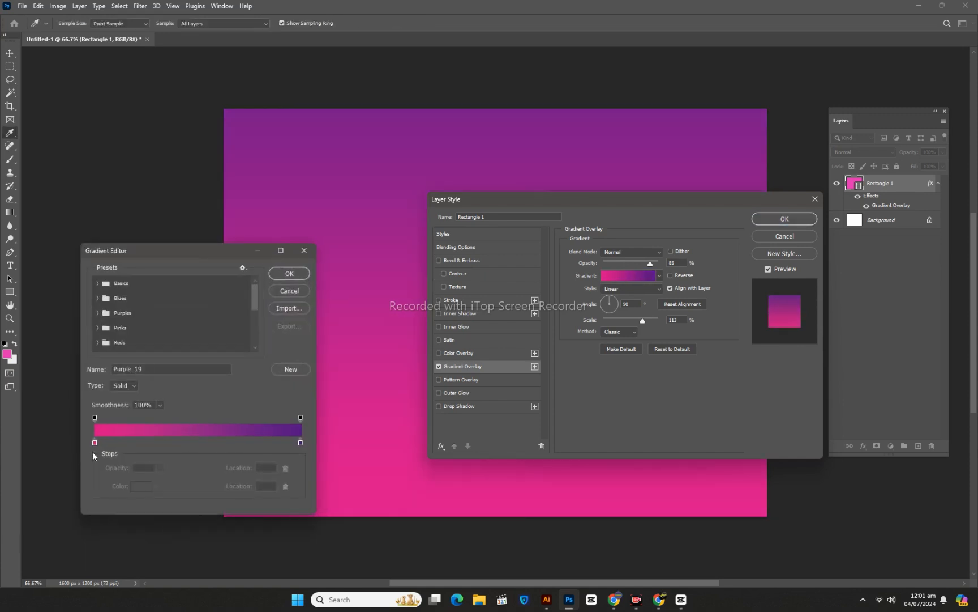
pyautogui.moveTo(301, 444); pyautogui.dragTo(172, 447)
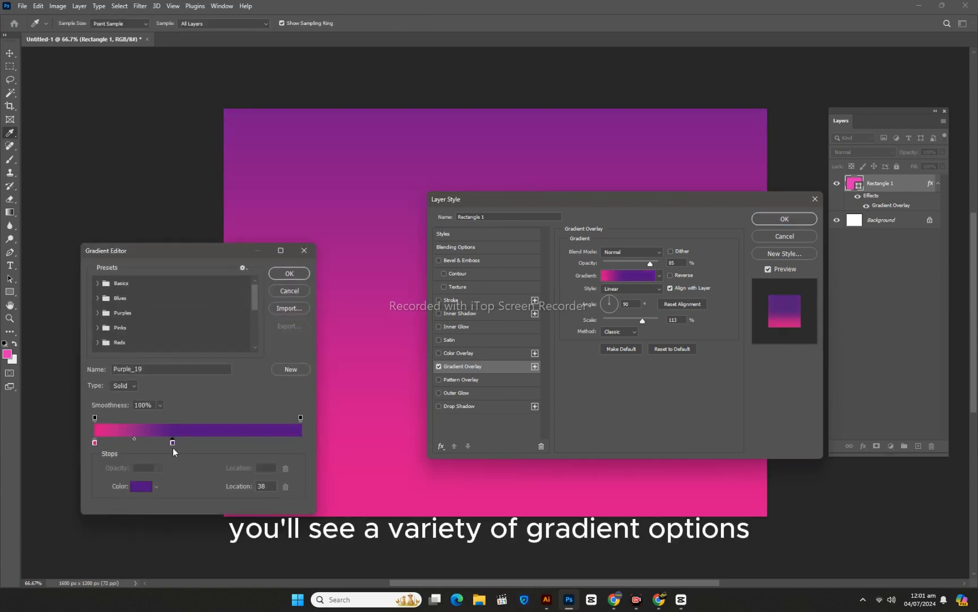
pyautogui.moveTo(96, 447); pyautogui.dragTo(299, 442)
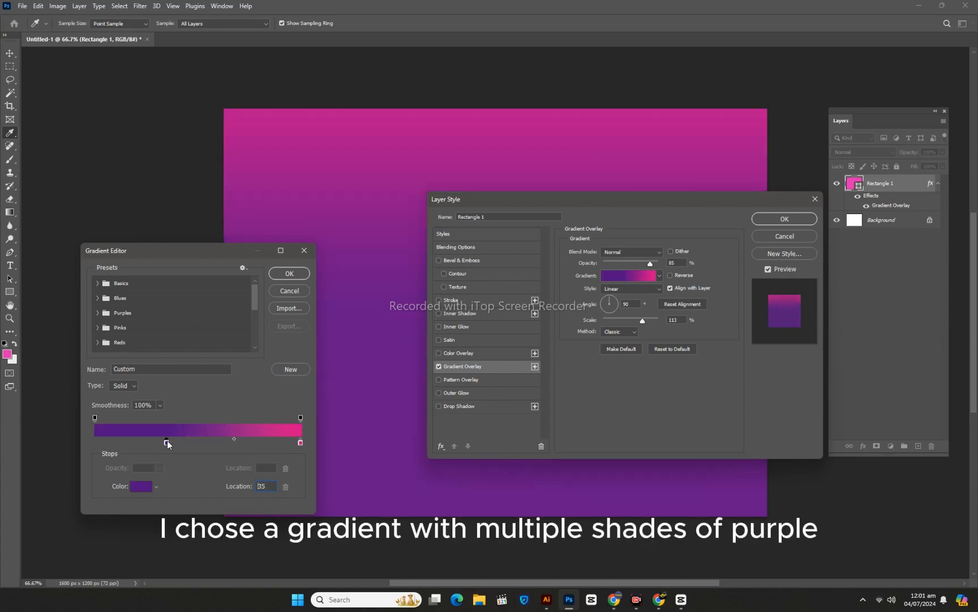
# Add a near-black #020004 colour stop at location 6 and move the gradient's purple stop to location 46.
pyautogui.click(107, 444)
pyautogui.doubleClick(107, 445)
pyautogui.click(121, 398)
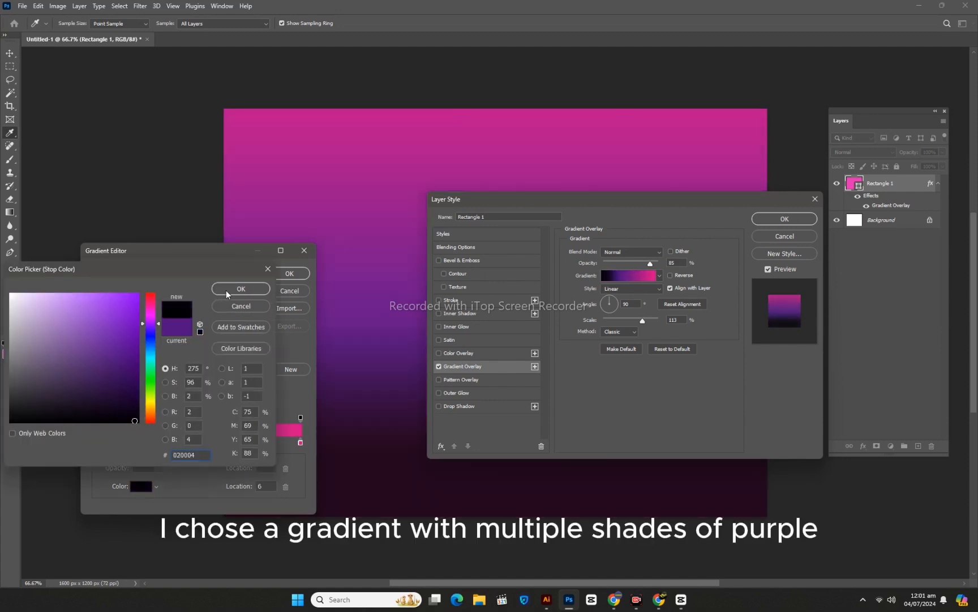
pyautogui.click(249, 289)
pyautogui.moveTo(167, 447); pyautogui.dragTo(189, 445)
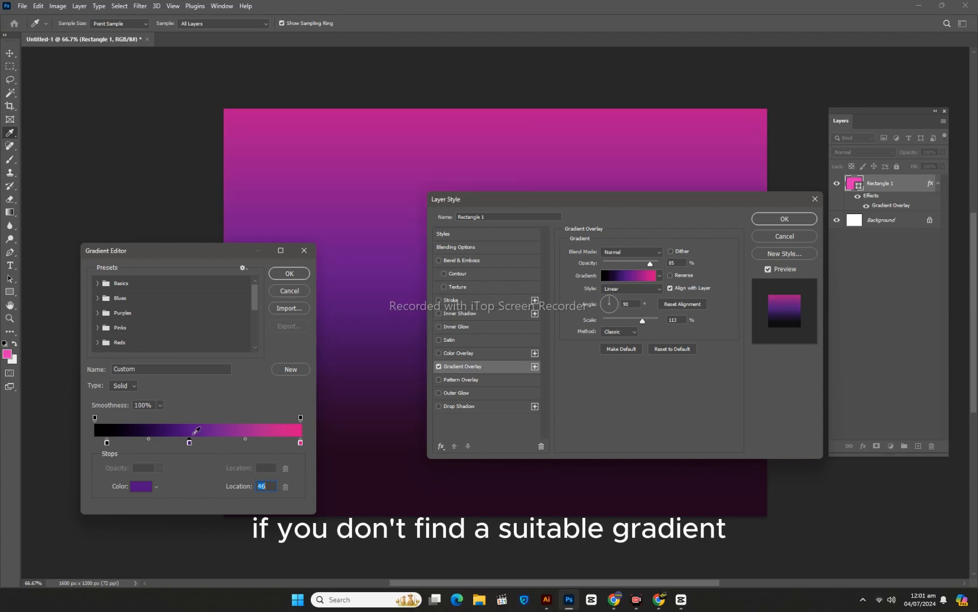
pyautogui.click(289, 274)
# Set the gradient overlay to Radial style with 100% opacity and 150% scale.
pyautogui.click(631, 288)
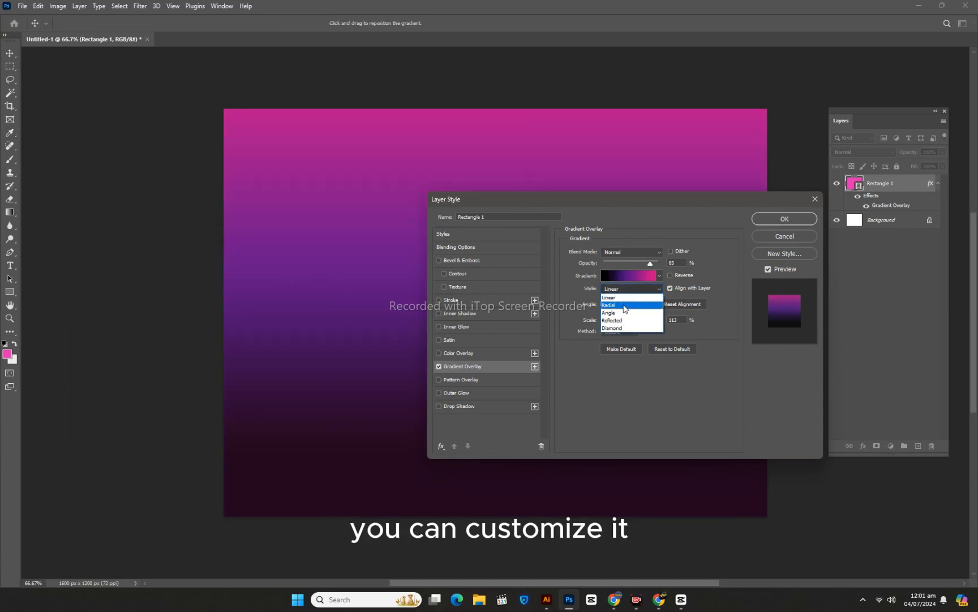
pyautogui.click(623, 300)
pyautogui.moveTo(663, 199); pyautogui.dragTo(247, 229)
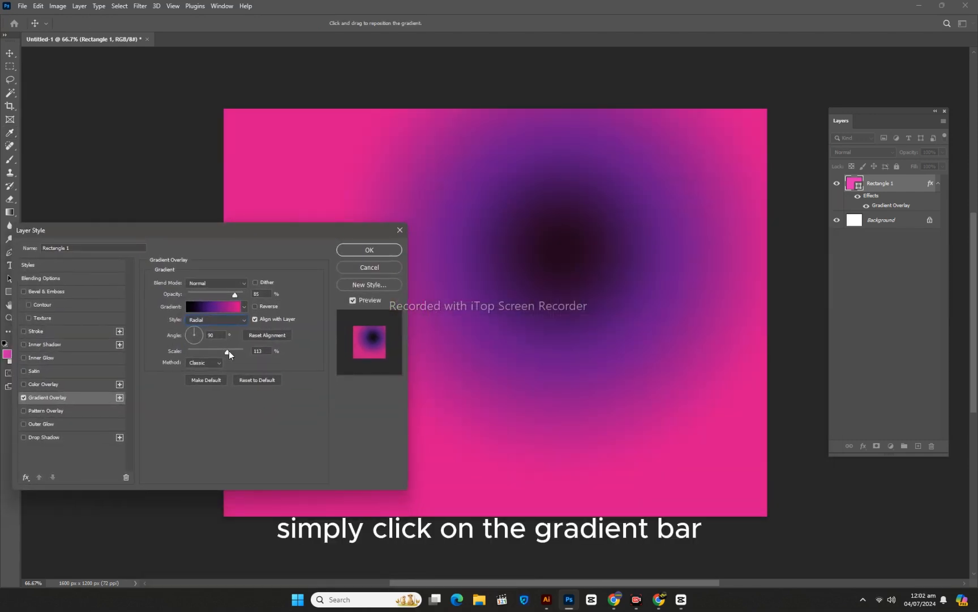
pyautogui.moveTo(228, 352); pyautogui.dragTo(270, 357)
pyautogui.moveTo(235, 294); pyautogui.dragTo(243, 294)
pyautogui.moveTo(223, 356); pyautogui.dragTo(278, 357)
# Set the gradient overlay's angle to 129°.
pyautogui.click(222, 334)
pyautogui.press('Up')
pyautogui.press('Up')
pyautogui.press('Up')
pyautogui.press('Up')
pyautogui.press('Up')
pyautogui.press('Up')
pyautogui.press('Up')
pyautogui.press('Up')
pyautogui.press('Up')
pyautogui.press('Up')
pyautogui.press('Up')
pyautogui.press('Up')
pyautogui.press('Up')
pyautogui.press('Up')
pyautogui.press('Up')
pyautogui.press('Up')
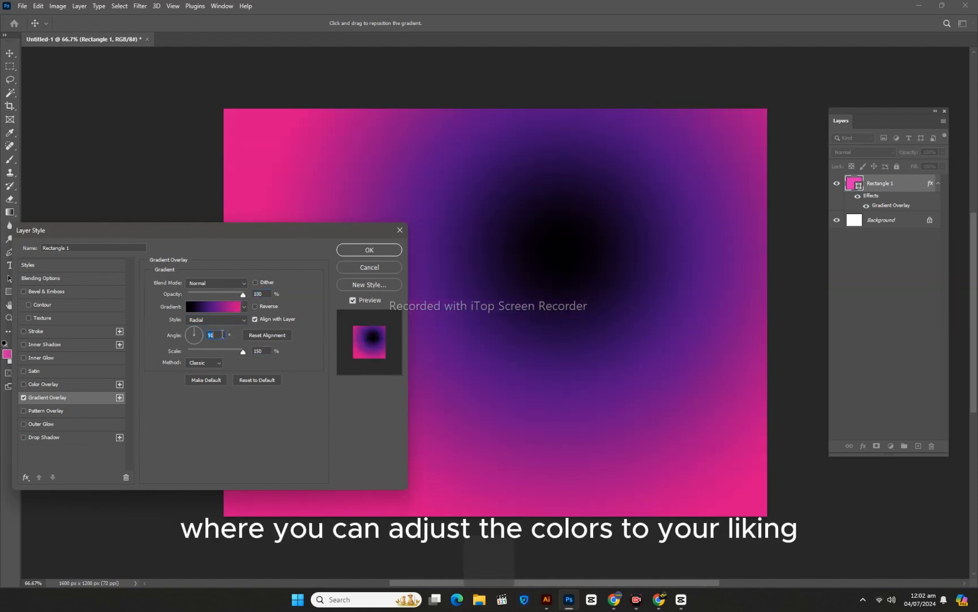
pyautogui.press('Up')
pyautogui.press('Up')
pyautogui.press('Up')
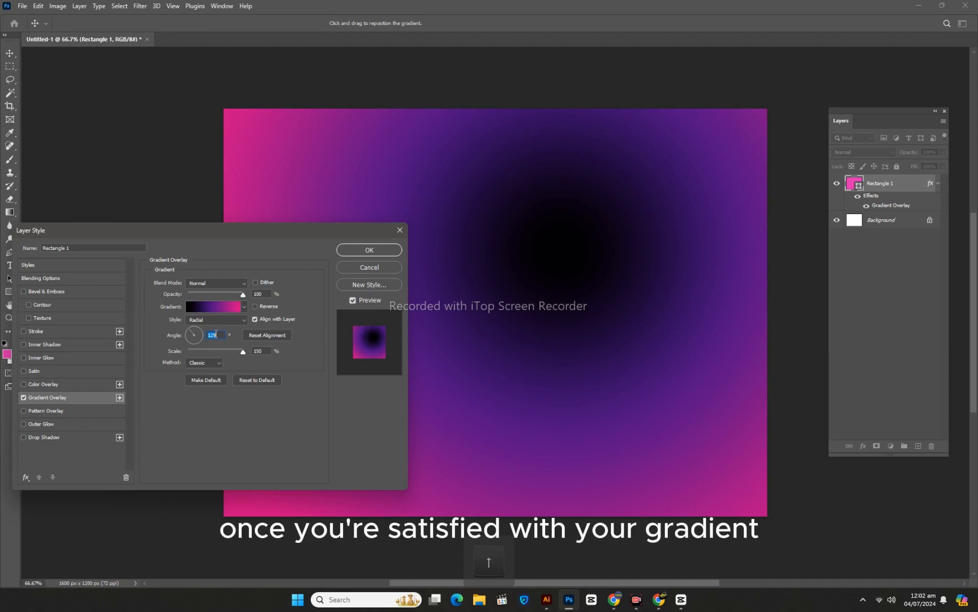
pyautogui.press('Tab')
# Try the gradient overlay in Angle style at 66% opacity.
pyautogui.moveTo(243, 294); pyautogui.dragTo(224, 294)
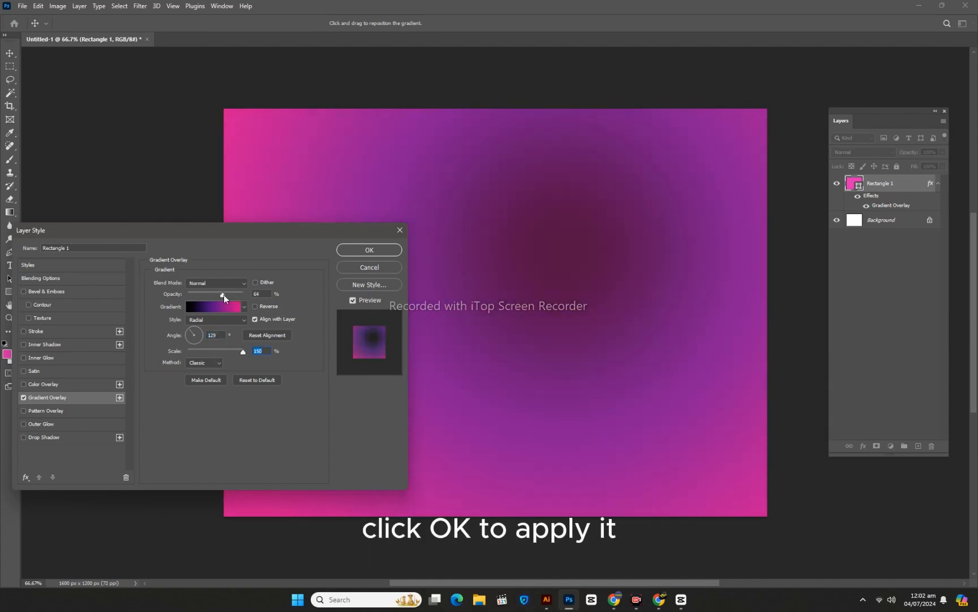
pyautogui.click(215, 320)
pyautogui.click(206, 343)
# Set the gradient overlay to Linear style at 100% opacity and apply the layer style.
pyautogui.click(212, 320)
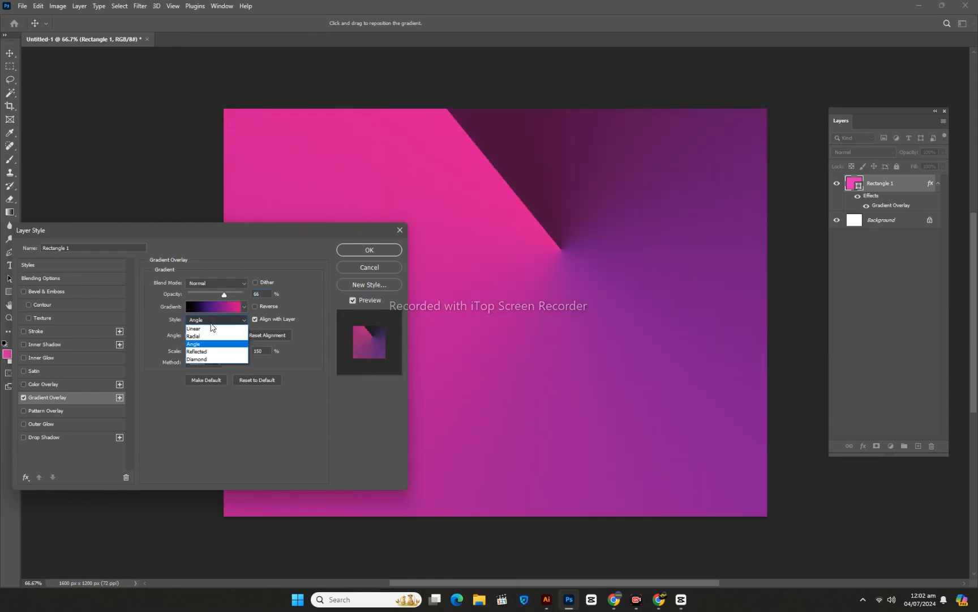
pyautogui.click(209, 328)
pyautogui.moveTo(226, 297); pyautogui.dragTo(271, 291)
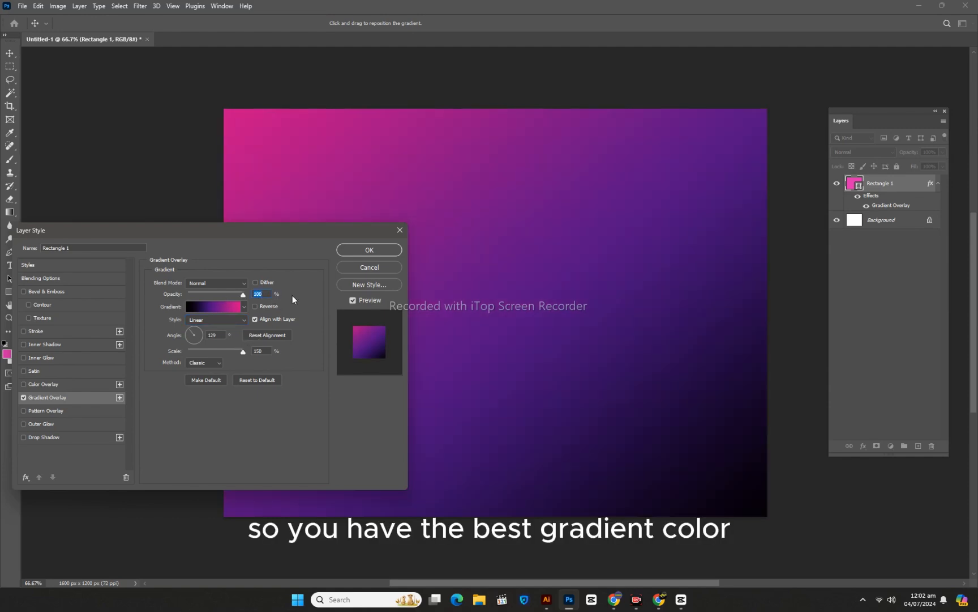
pyautogui.click(362, 249)
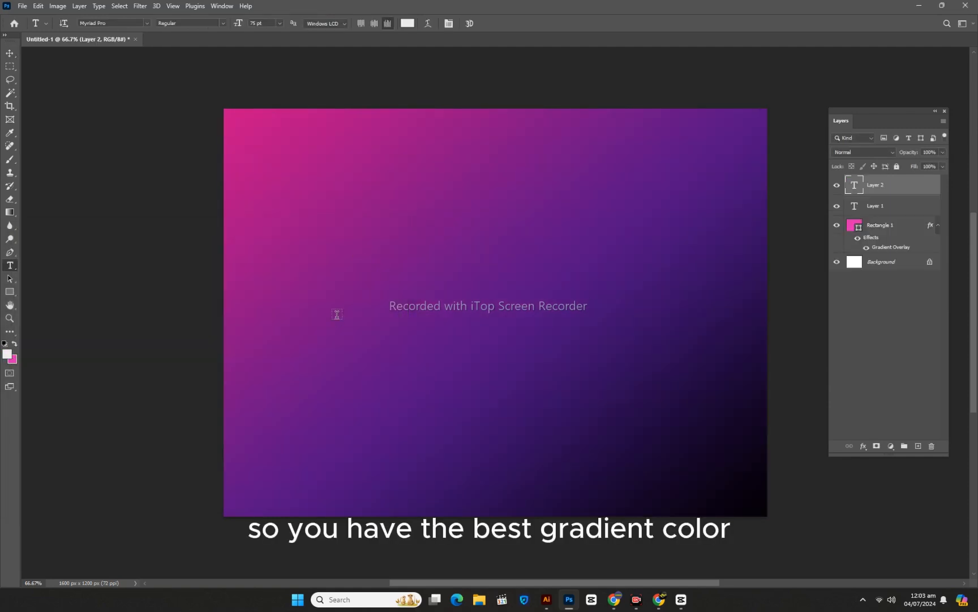
# Place a Lorem Ipsum text in 75 pt Myriad Pro and move it near the canvas centre.
pyautogui.click(339, 315)
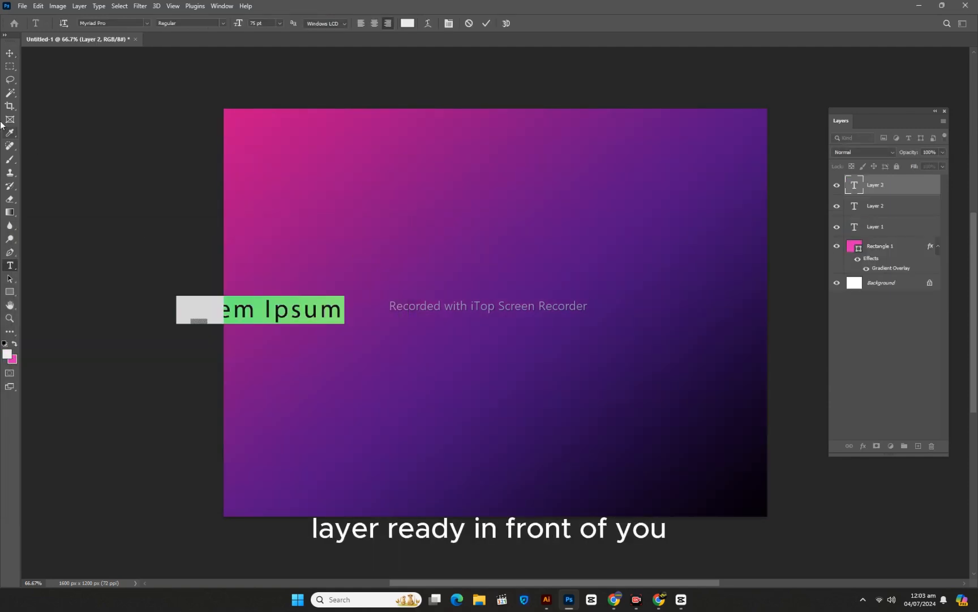
pyautogui.click(10, 53)
pyautogui.moveTo(297, 317); pyautogui.dragTo(505, 320)
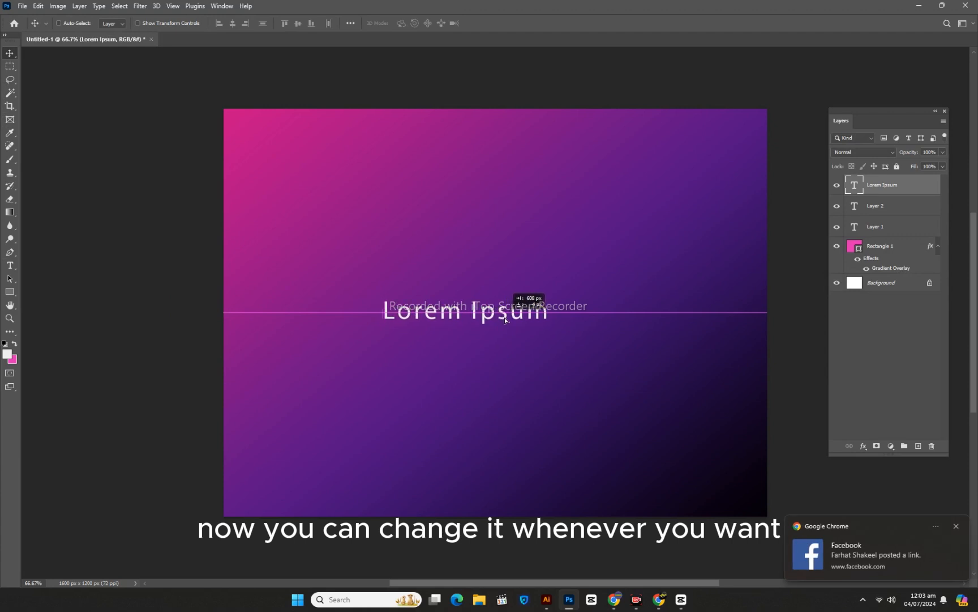
# Scale the Lorem Ipsum text to about 255% and recentre it on the canvas.
pyautogui.hotkey('ctrl', 't')
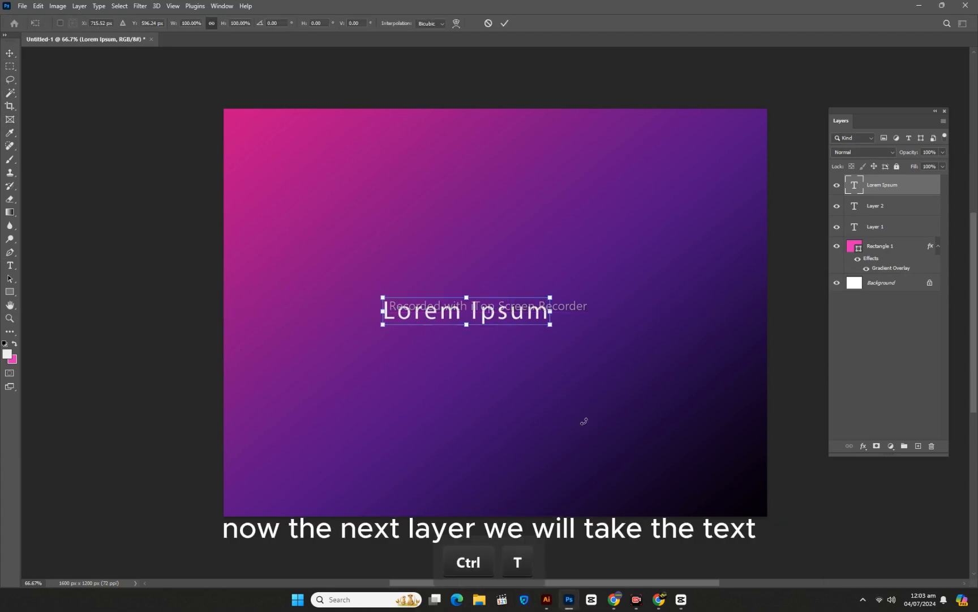
pyautogui.moveTo(556, 315); pyautogui.dragTo(818, 309)
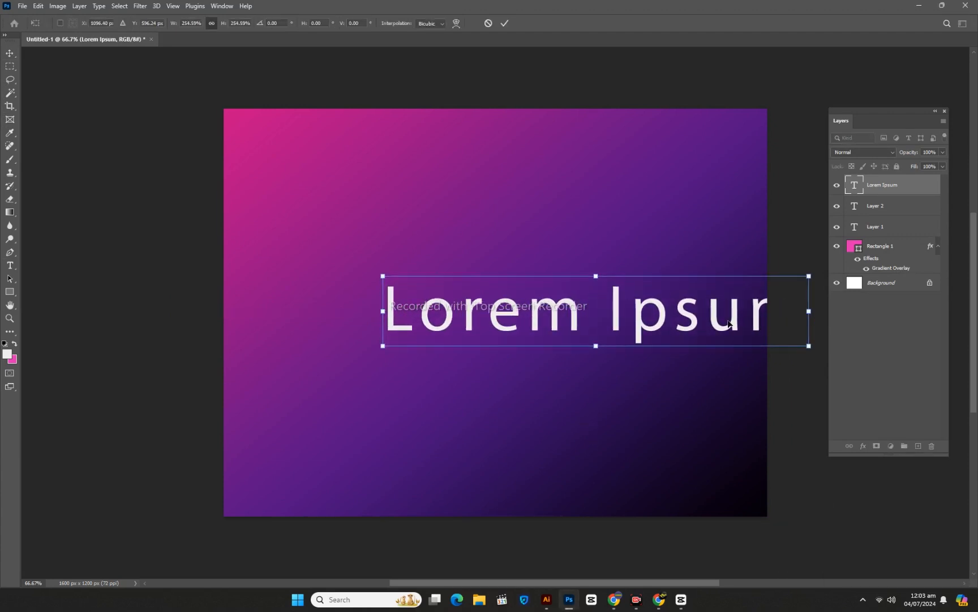
pyautogui.moveTo(730, 317); pyautogui.dragTo(629, 315)
pyautogui.click(916, 193)
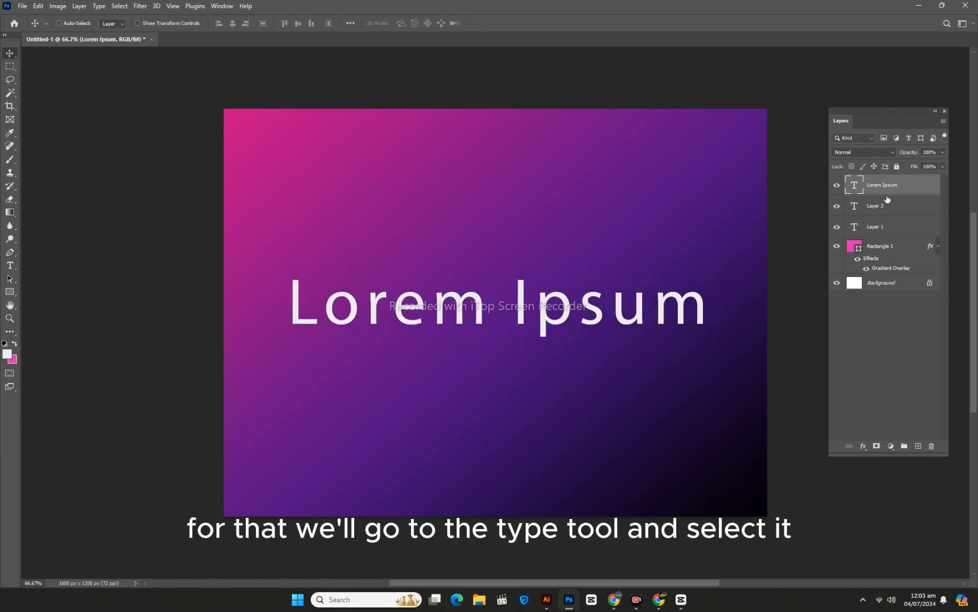
# Replace the Lorem Ipsum text with the designer's first name in capitals and centre it on the canvas.
pyautogui.click(10, 265)
pyautogui.moveTo(324, 305); pyautogui.dragTo(843, 310)
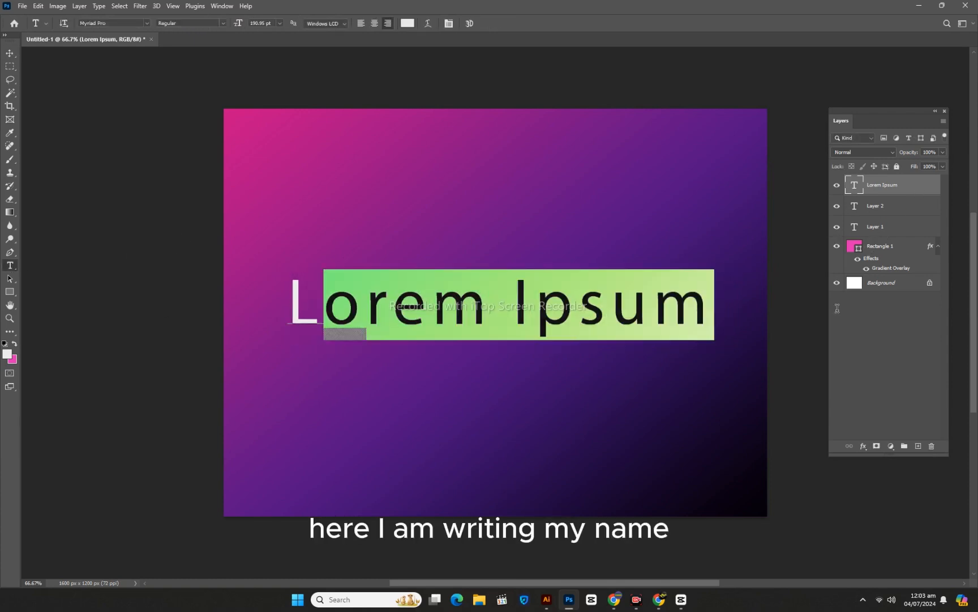
pyautogui.press('BackSpace')
pyautogui.press('BackSpace')
pyautogui.write('H')
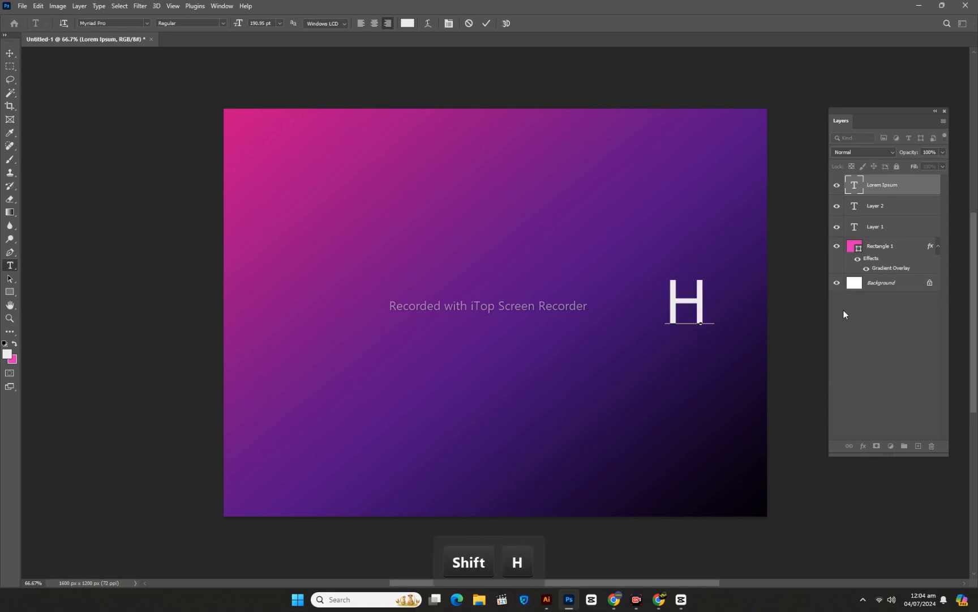
pyautogui.write('UMAIRA')
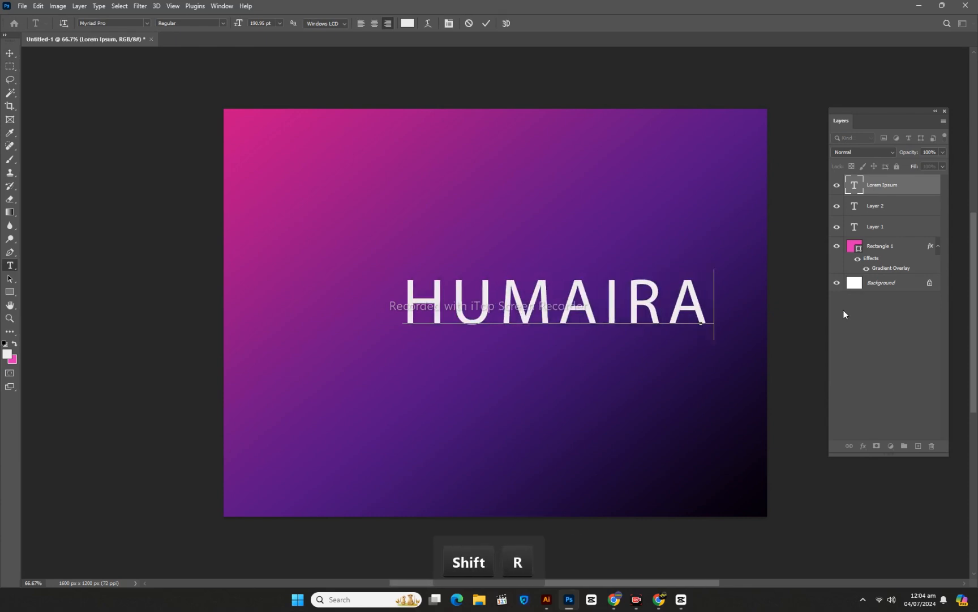
pyautogui.click(10, 52)
pyautogui.moveTo(677, 316); pyautogui.dragTo(609, 329)
# Set the name text's font to Super Funky and recentre the text on the canvas.
pyautogui.click(9, 265)
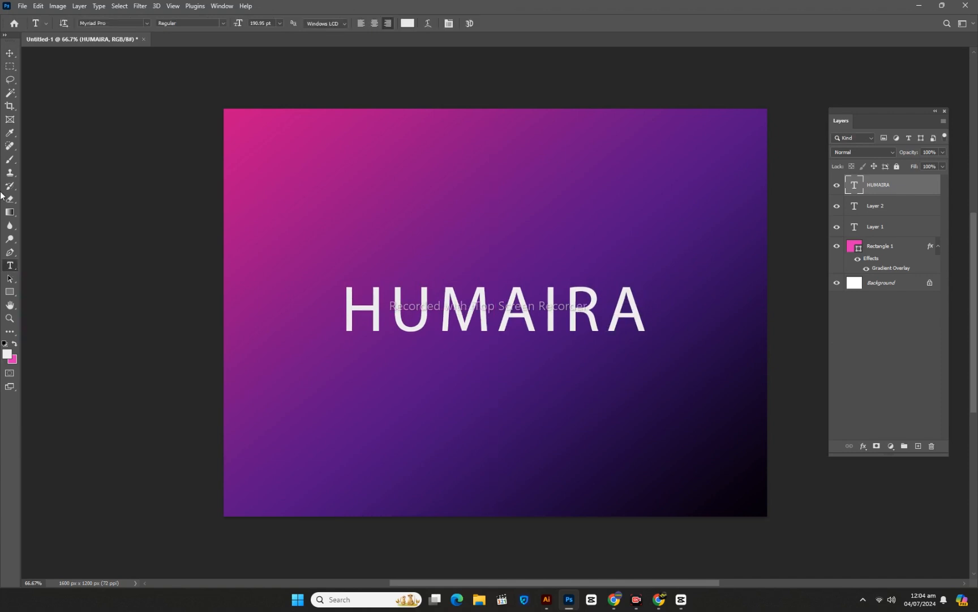
pyautogui.click(146, 23)
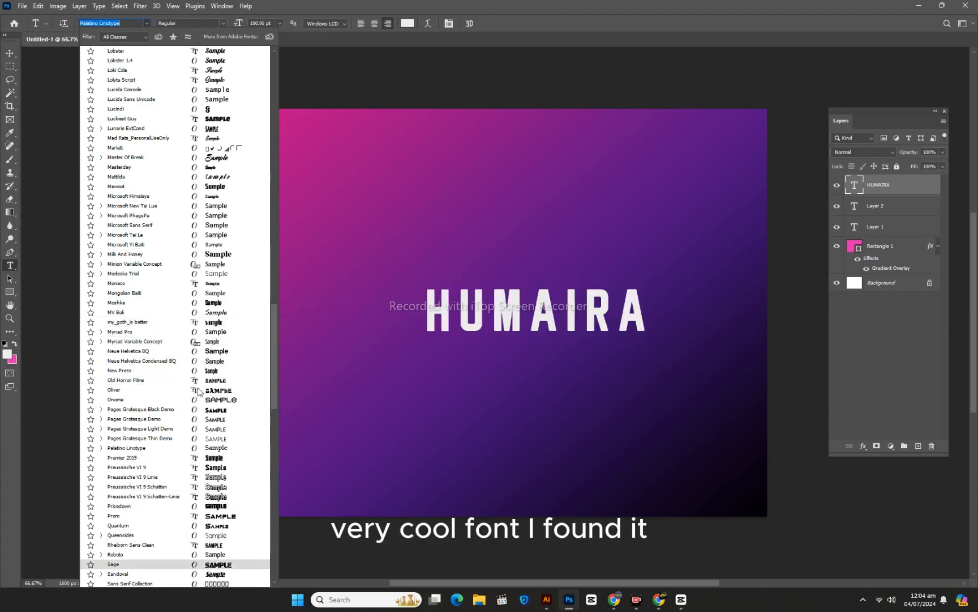
pyautogui.scroll(-3, 199, 363)
pyautogui.scroll(-5, 193, 396)
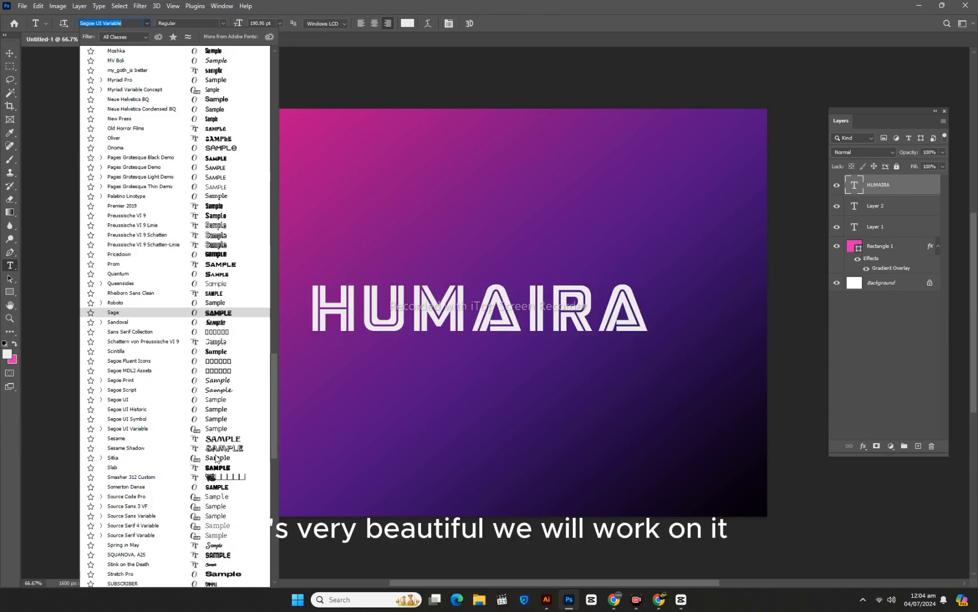
pyautogui.scroll(-5, 189, 410)
pyautogui.click(231, 466)
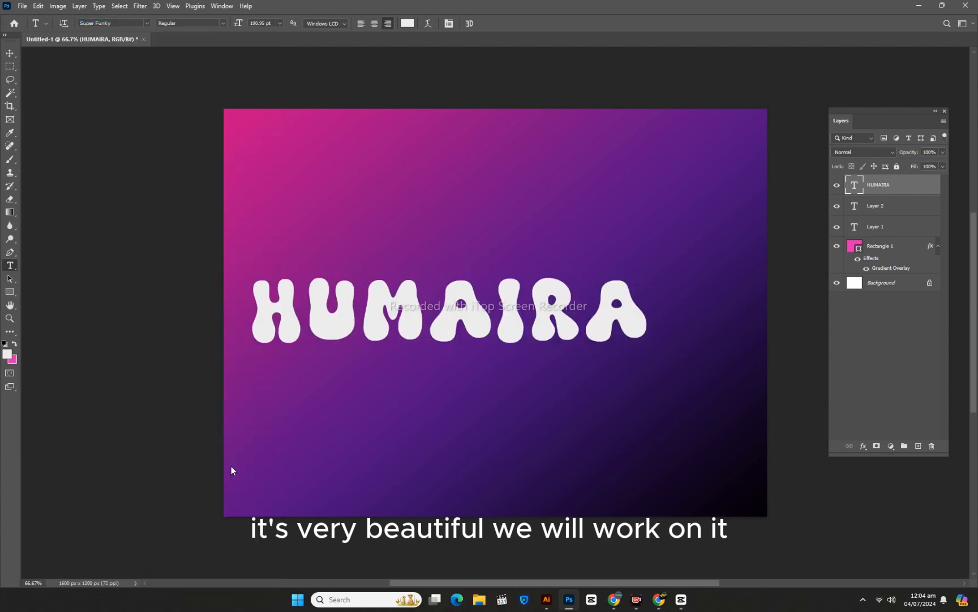
pyautogui.click(9, 53)
pyautogui.moveTo(472, 318); pyautogui.dragTo(517, 322)
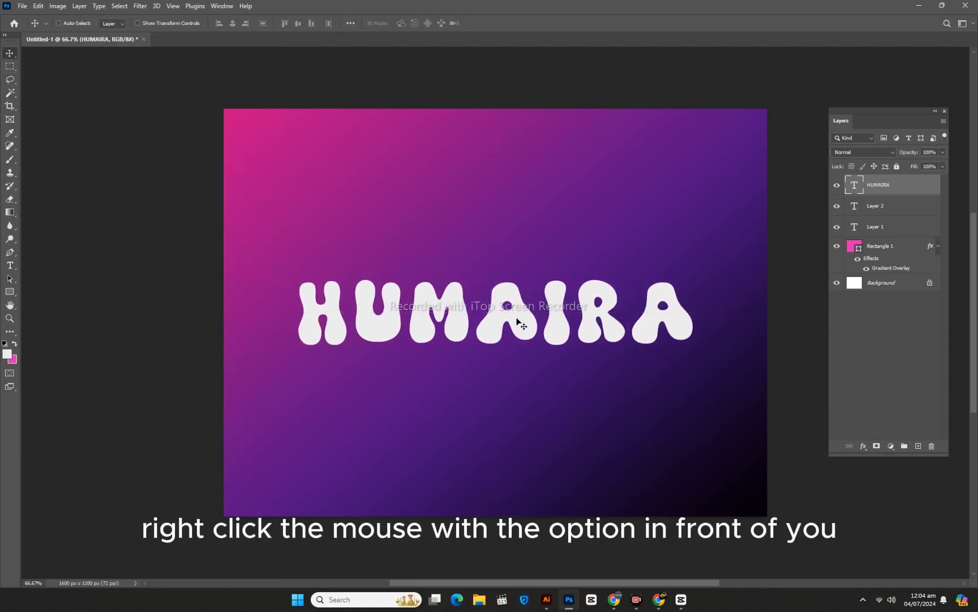
# Convert the name text layer to a Smart Object and add a Drop Shadow effect to it.
pyautogui.rightClick(903, 192)
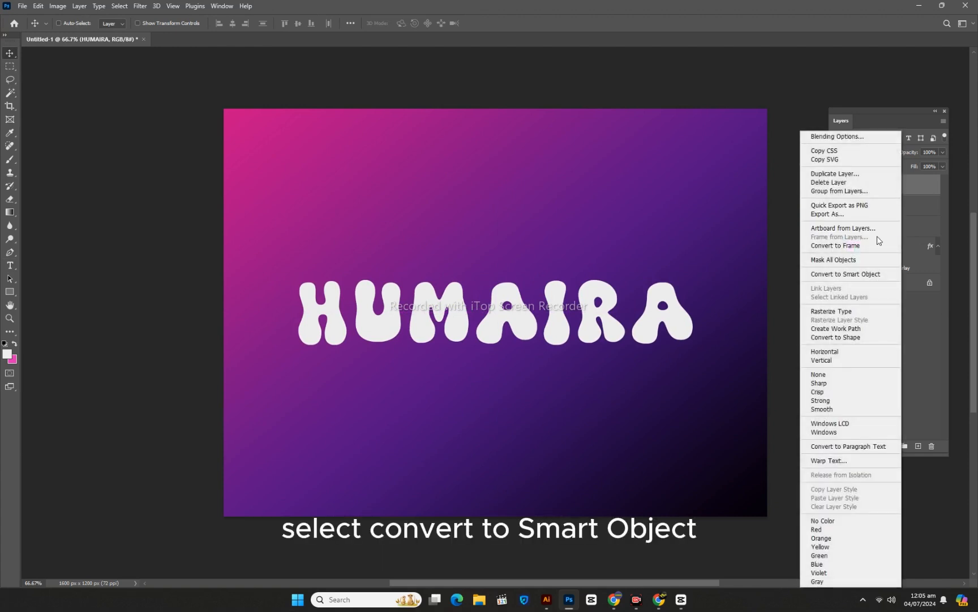
pyautogui.click(854, 277)
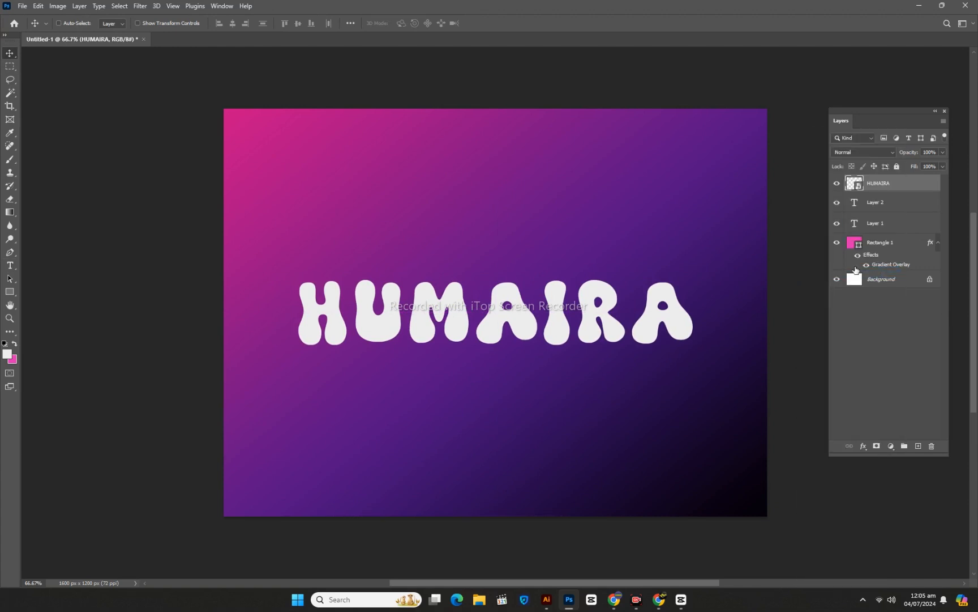
pyautogui.click(863, 447)
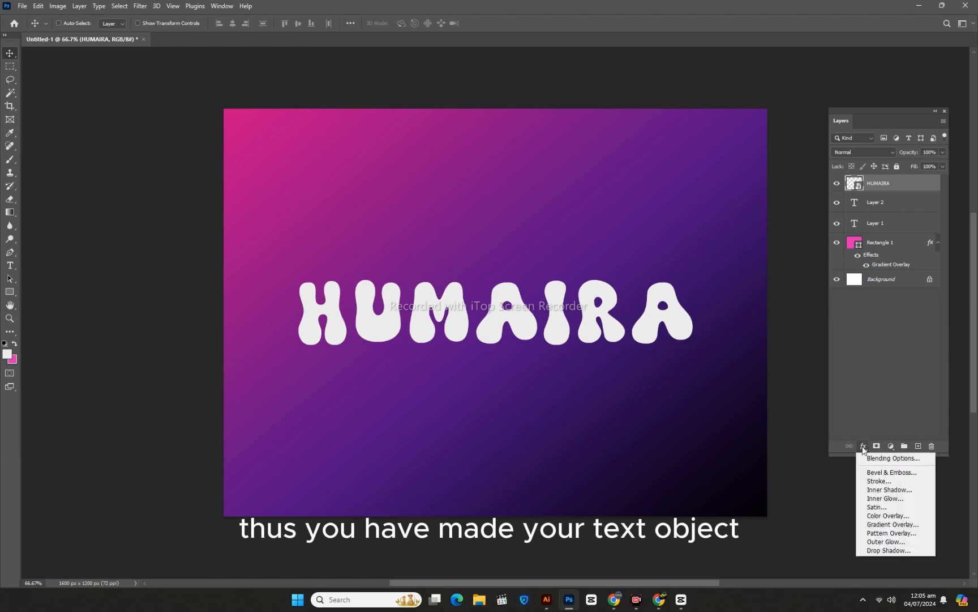
pyautogui.click(891, 550)
pyautogui.moveTo(266, 166); pyautogui.dragTo(704, 264)
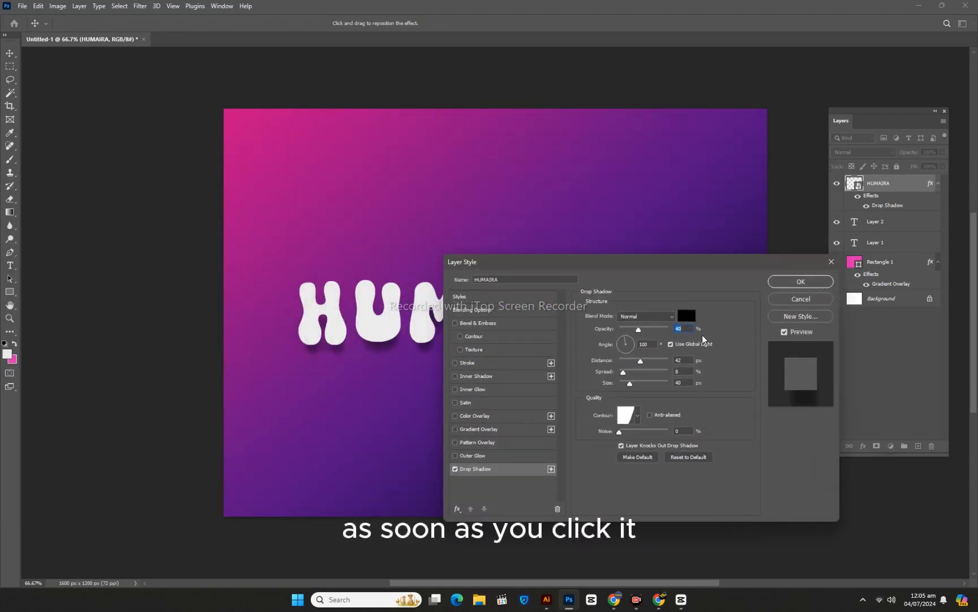
pyautogui.moveTo(668, 261); pyautogui.dragTo(731, 183)
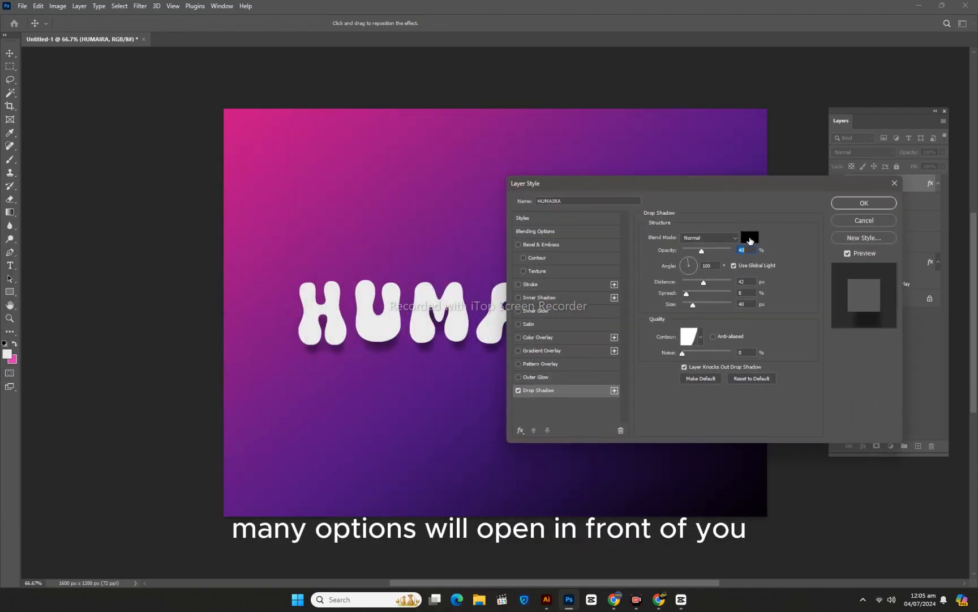
# Lower the name layer's Drop Shadow opacity to 5%.
pyautogui.press('Down')
pyautogui.press('Down')
pyautogui.press('Down')
pyautogui.press('Down')
pyautogui.press('Down')
pyautogui.press('Down')
pyautogui.press('Down')
pyautogui.press('Down')
pyautogui.press('Down')
pyautogui.press('Down')
pyautogui.press('Down')
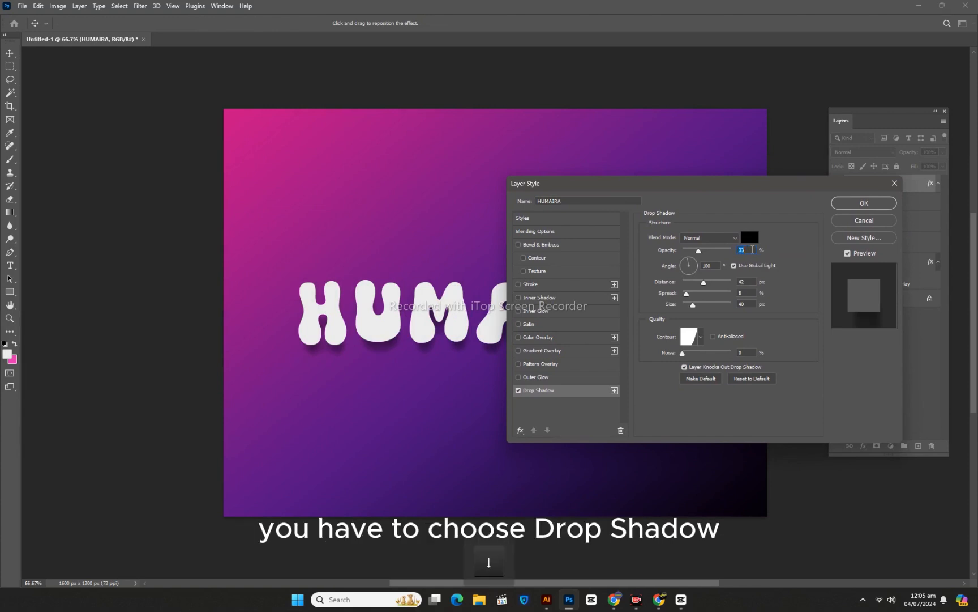
pyautogui.press('Down')
pyautogui.press('Down')
pyautogui.press('Down')
pyautogui.press('Down')
pyautogui.press('Down')
pyautogui.press('Down')
pyautogui.press('Down')
pyautogui.press('Down')
pyautogui.press('Down')
pyautogui.press('Down')
pyautogui.press('Down')
pyautogui.press('Down')
pyautogui.press('Down')
pyautogui.press('Down')
pyautogui.press('Down')
pyautogui.press('Down')
pyautogui.press('Down')
pyautogui.press('Down')
pyautogui.press('Down')
pyautogui.press('Down')
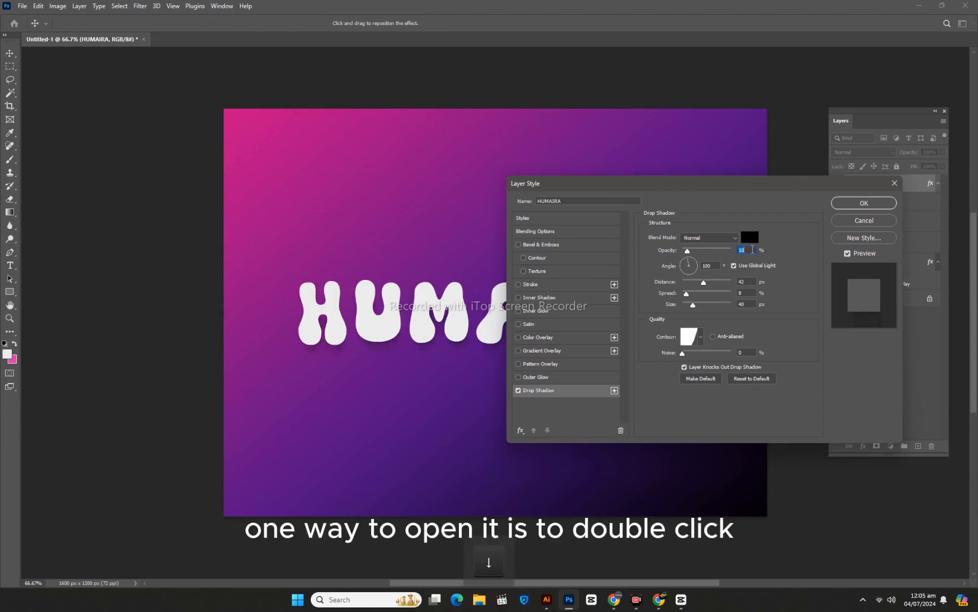
pyautogui.press('Up')
pyautogui.press('Up')
# Reduce the Drop Shadow distance to 7 px.
pyautogui.click(749, 285)
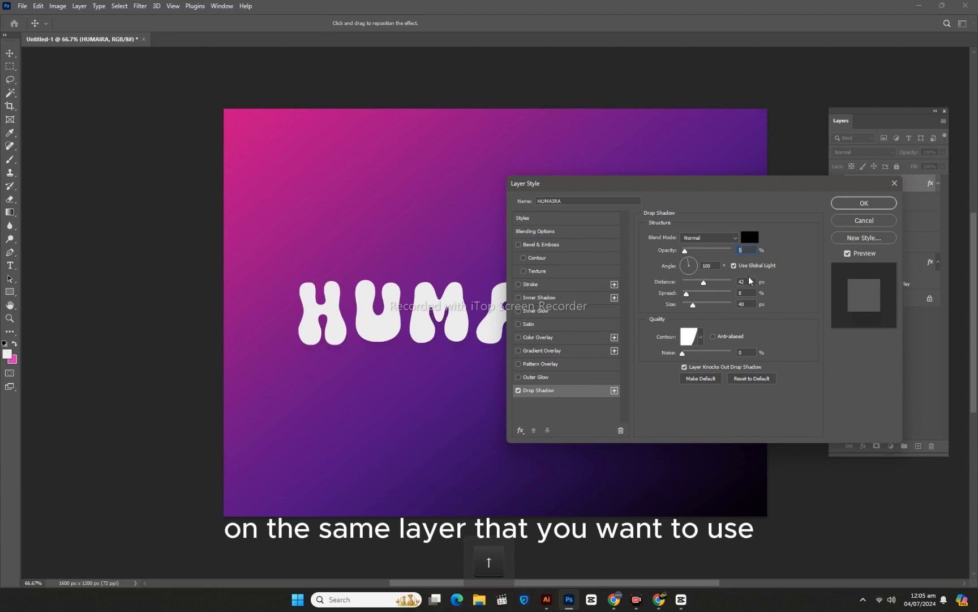
pyautogui.press('Down')
pyautogui.press('Down')
pyautogui.press('Down')
pyautogui.press('Down')
pyautogui.press('Down')
pyautogui.press('Down')
pyautogui.press('Down')
pyautogui.press('Down')
pyautogui.press('Down')
pyautogui.press('Down')
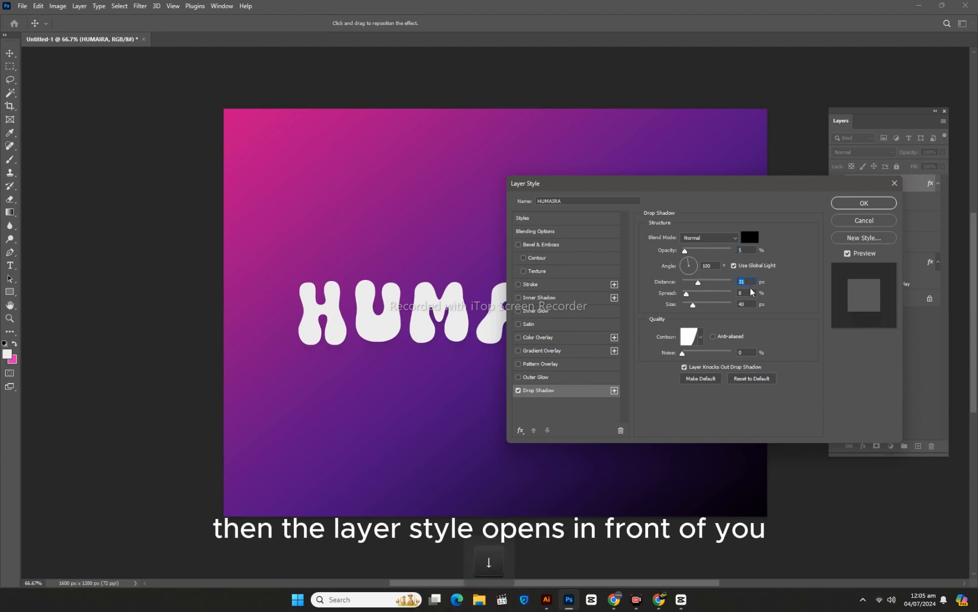
pyautogui.press('Down')
pyautogui.press('Down')
pyautogui.press('Down')
pyautogui.press('Down')
pyautogui.press('Down')
pyautogui.press('Down')
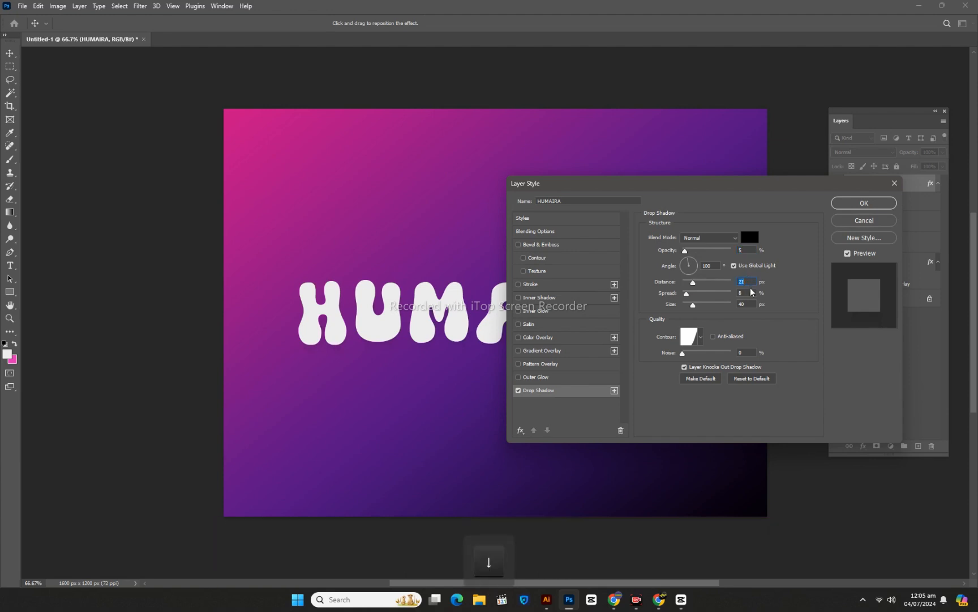
pyautogui.press('Down')
pyautogui.press('Down')
pyautogui.press('Down')
pyautogui.press('Down')
pyautogui.press('Down')
pyautogui.press('Down')
pyautogui.press('Down')
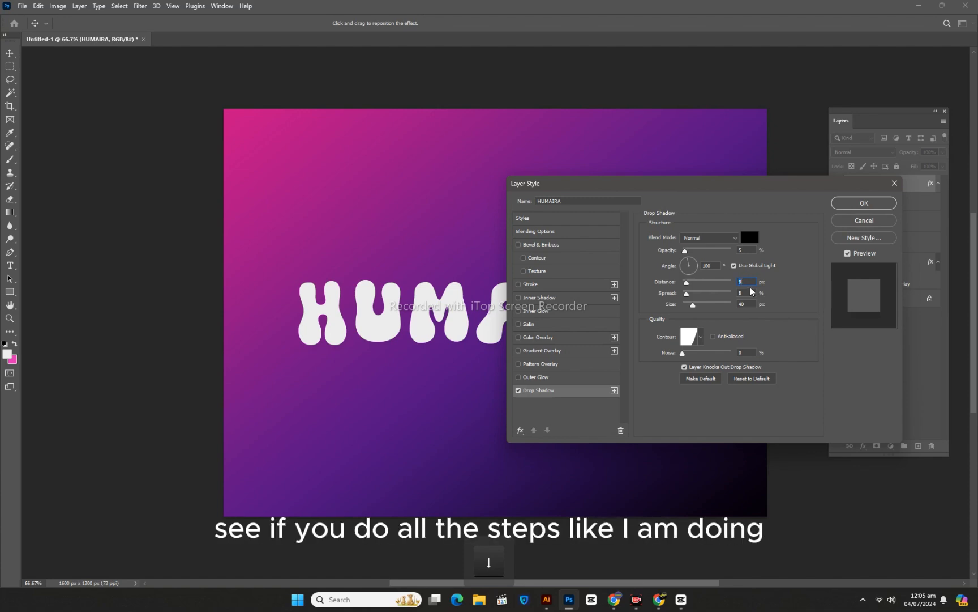
pyautogui.press('Down')
# Set the Drop Shadow spread to 0% and size to 7 px, and apply it with the Multiply blend mode.
pyautogui.doubleClick(746, 293)
pyautogui.write('0')
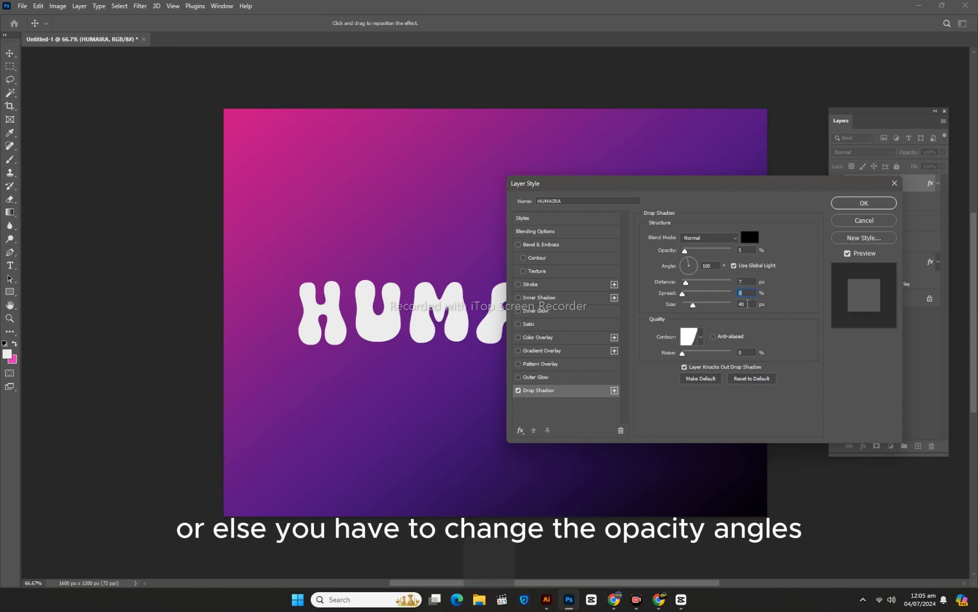
pyautogui.press('Down')
pyautogui.click(747, 303)
pyautogui.write('1')
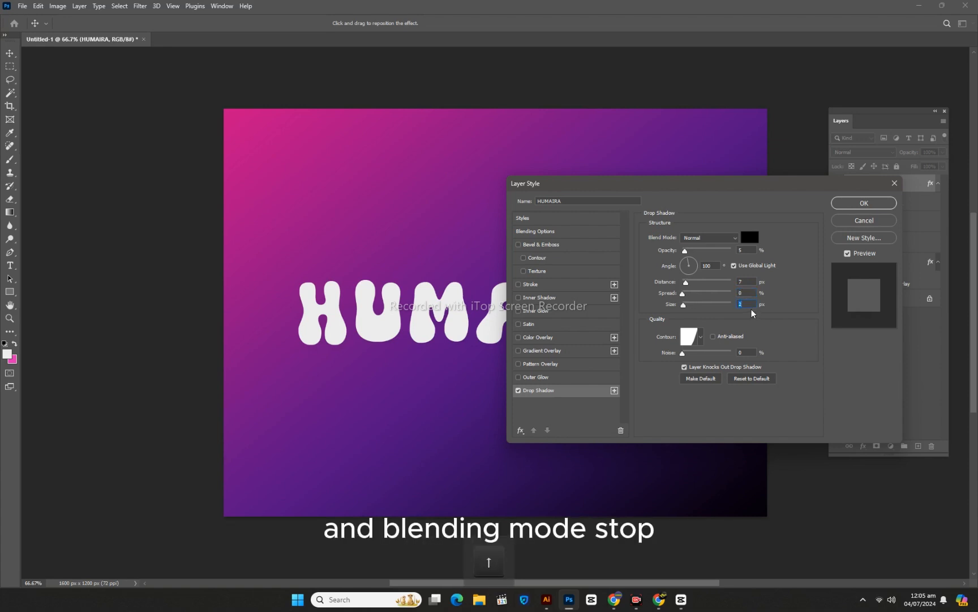
pyautogui.press('Up')
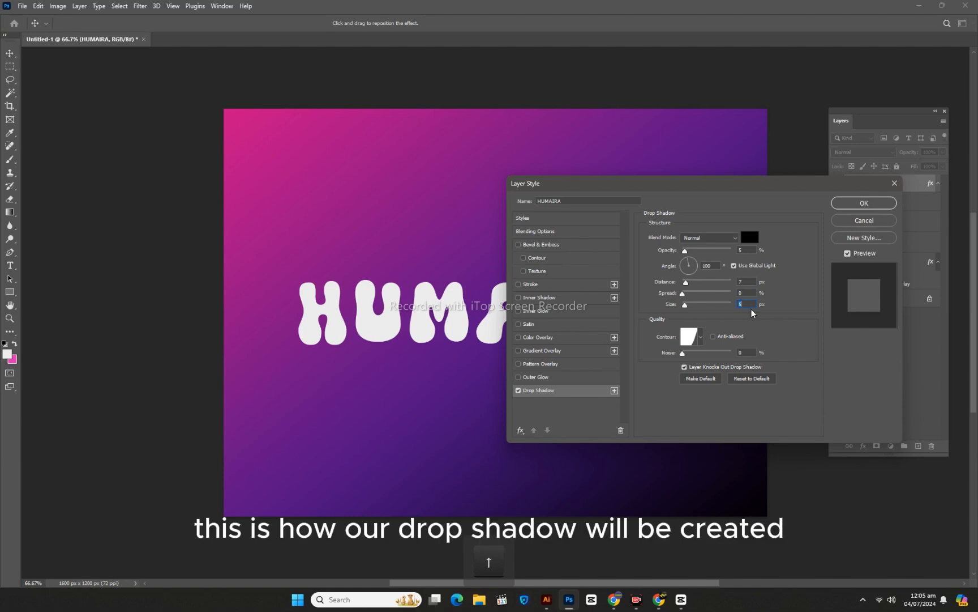
pyautogui.press('Up')
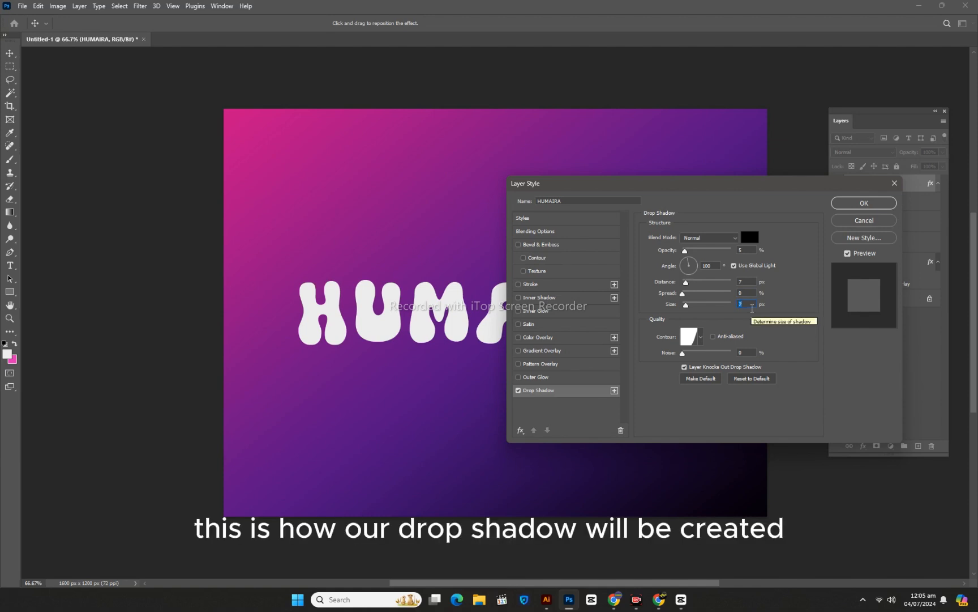
pyautogui.click(711, 238)
pyautogui.click(708, 277)
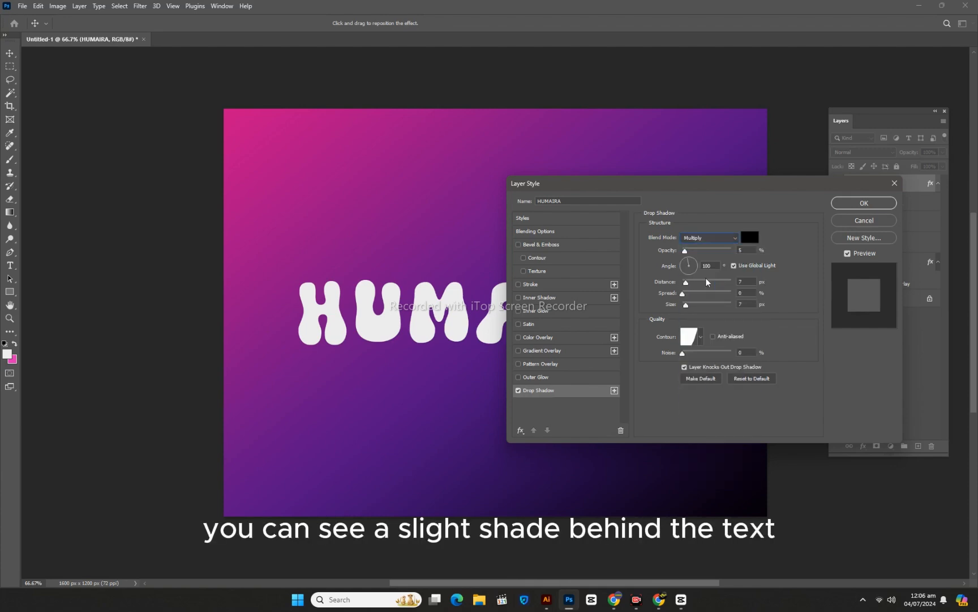
pyautogui.click(850, 204)
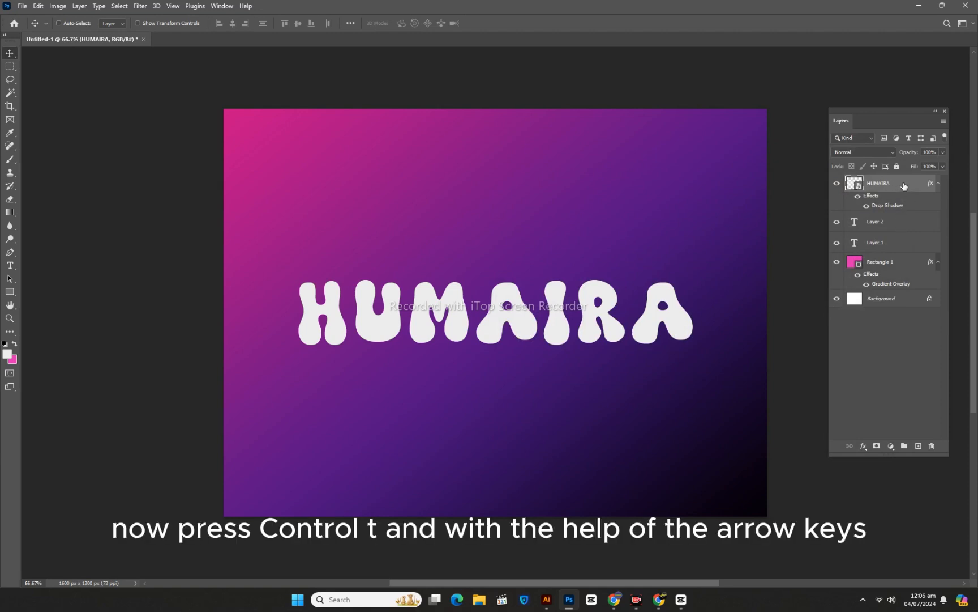
# Nudge the name Smart Object slightly up and left with Free Transform, to X 799 px and Y 598 px.
pyautogui.hotkey('ctrl', 't')
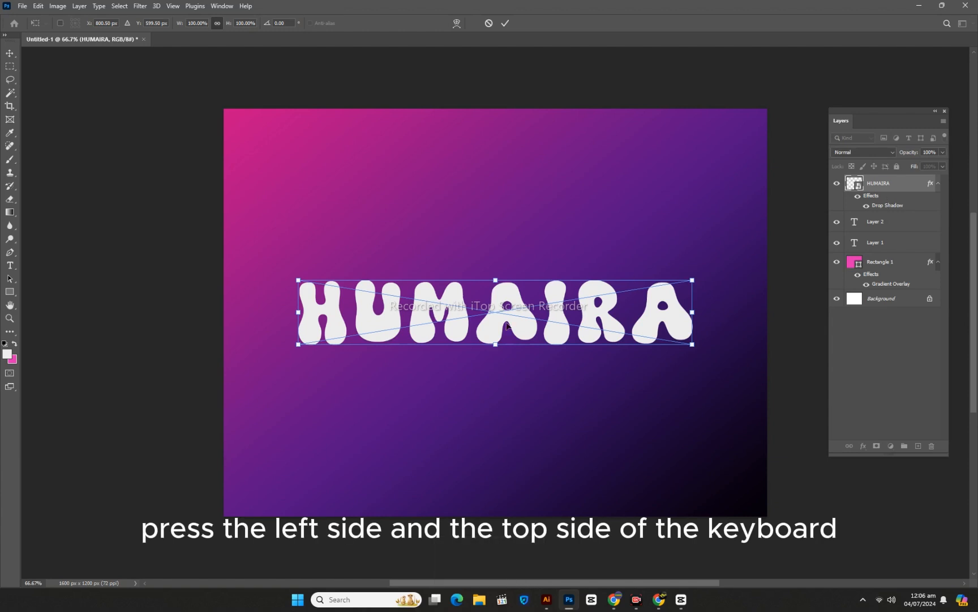
pyautogui.press('Up')
pyautogui.press('Left')
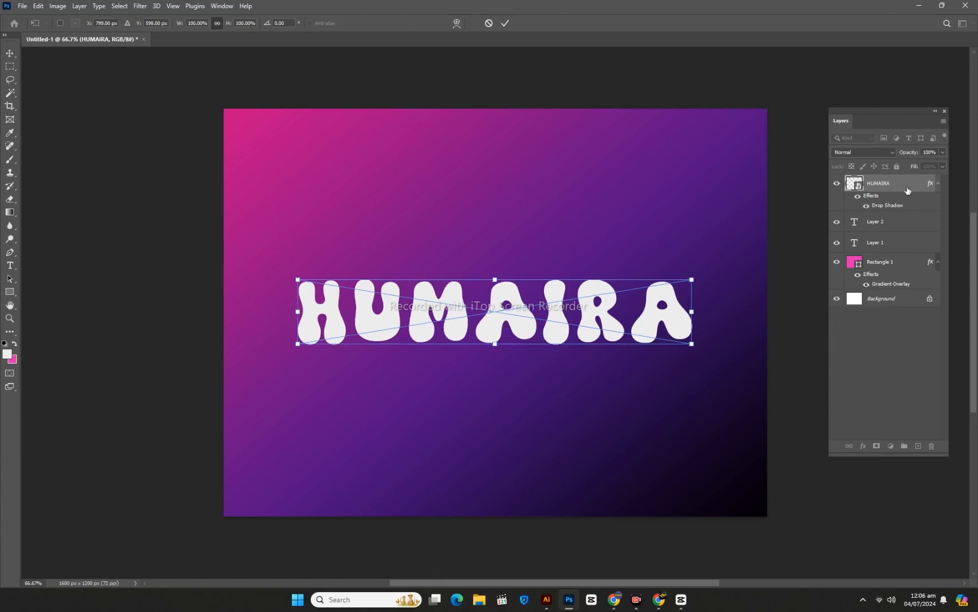
pyautogui.press('Return')
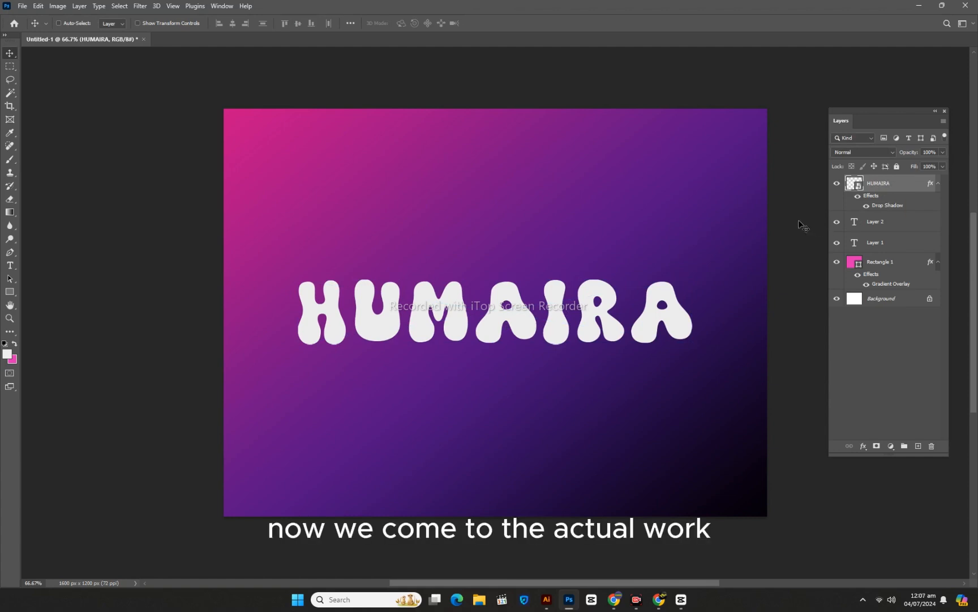
# Build a 3D extrusion by duplicating the name layer 20 times, nudging successive copies alternately left and up.
pyautogui.press('ctrl')
pyautogui.press('alt')
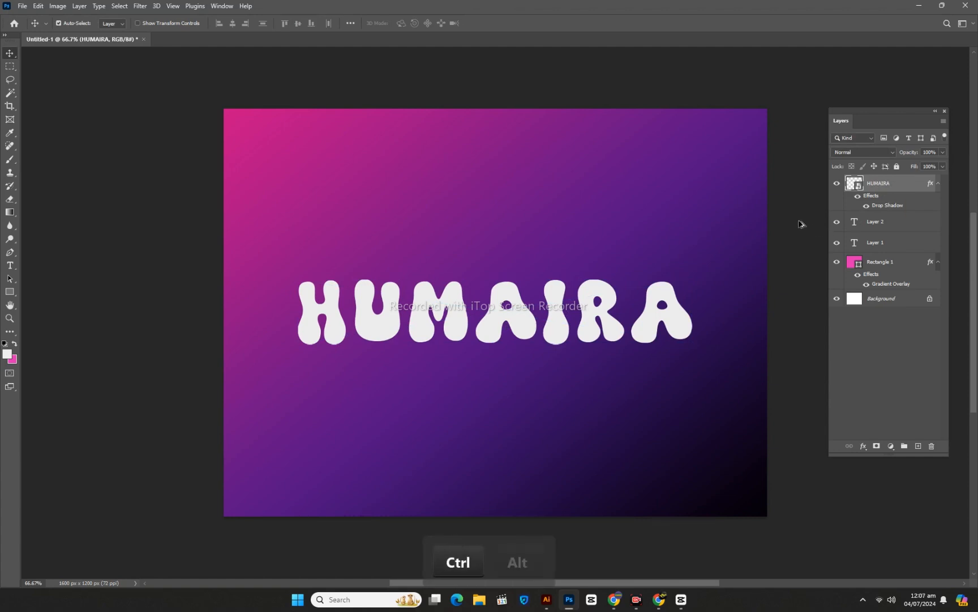
pyautogui.hotkey('ctrl', 'alt', 'Left')
pyautogui.hotkey('ctrl', 'alt', 'Left')
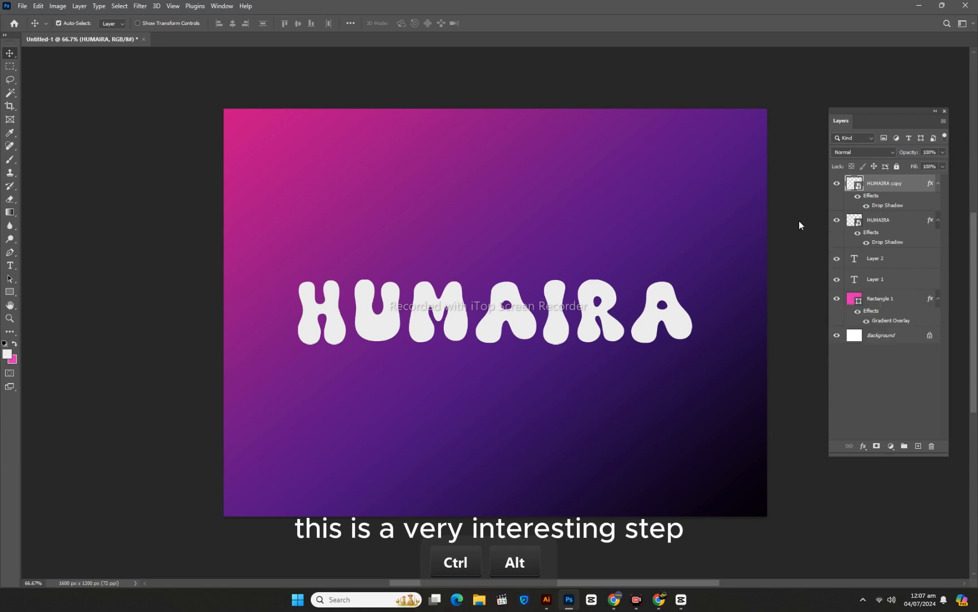
pyautogui.hotkey('ctrl', 'alt', 'Up')
pyautogui.hotkey('ctrl', 'alt', 'Left')
pyautogui.hotkey('ctrl', 'alt', 'Up')
pyautogui.hotkey('ctrl', 'alt', 'Up')
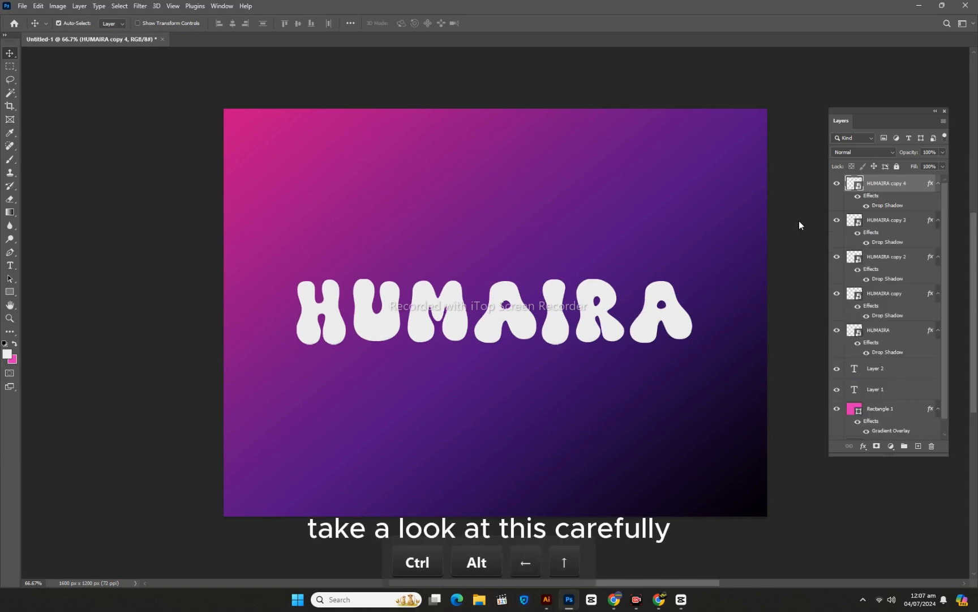
pyautogui.hotkey('ctrl', 'alt', 'Left')
pyautogui.hotkey('ctrl', 'alt', 'Up')
pyautogui.hotkey('ctrl', 'alt', 'Left')
pyautogui.hotkey('ctrl', 'alt', 'Up')
pyautogui.hotkey('ctrl', 'alt', 'Up')
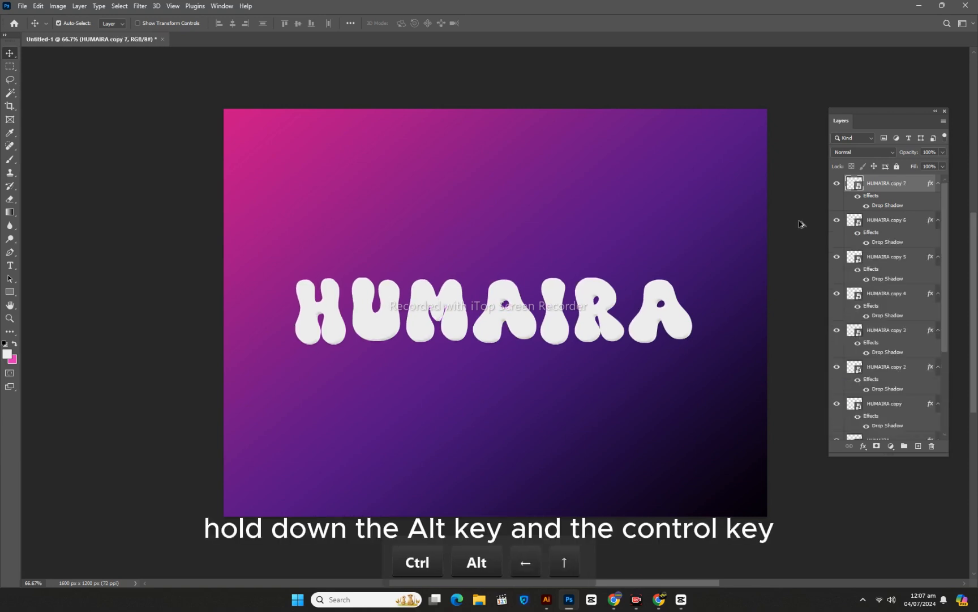
pyautogui.hotkey('ctrl', 'alt', 'Left')
pyautogui.hotkey('ctrl', 'alt', 'Up')
pyautogui.hotkey('ctrl', 'alt', 'Left')
pyautogui.hotkey('ctrl', 'alt', 'Up')
pyautogui.hotkey('ctrl', 'alt', 'Up')
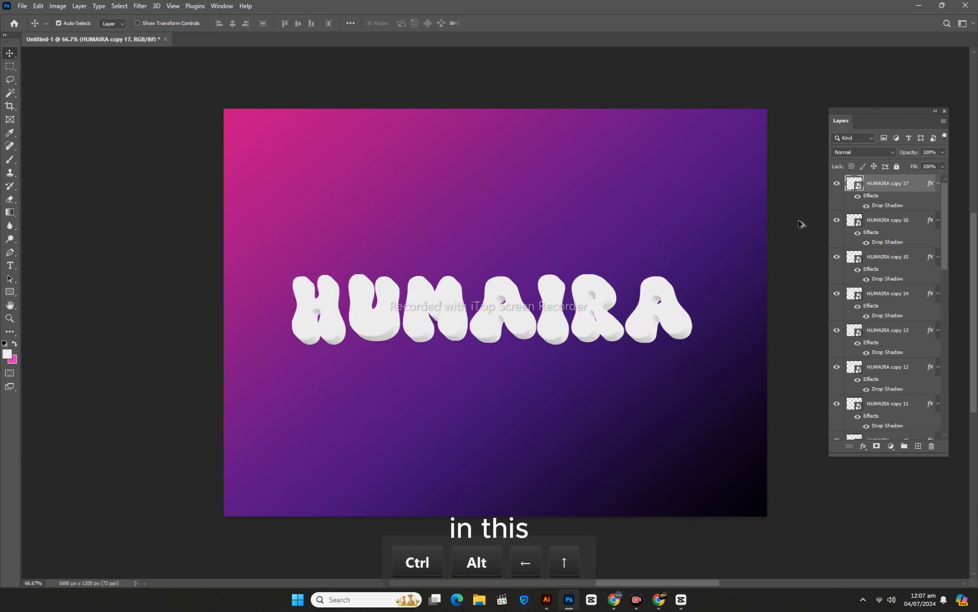
pyautogui.hotkey('ctrl', 'alt', 'Left')
pyautogui.hotkey('ctrl', 'alt', 'Up')
pyautogui.hotkey('ctrl', 'alt', 'Left')
pyautogui.hotkey('ctrl', 'alt', 'Up')
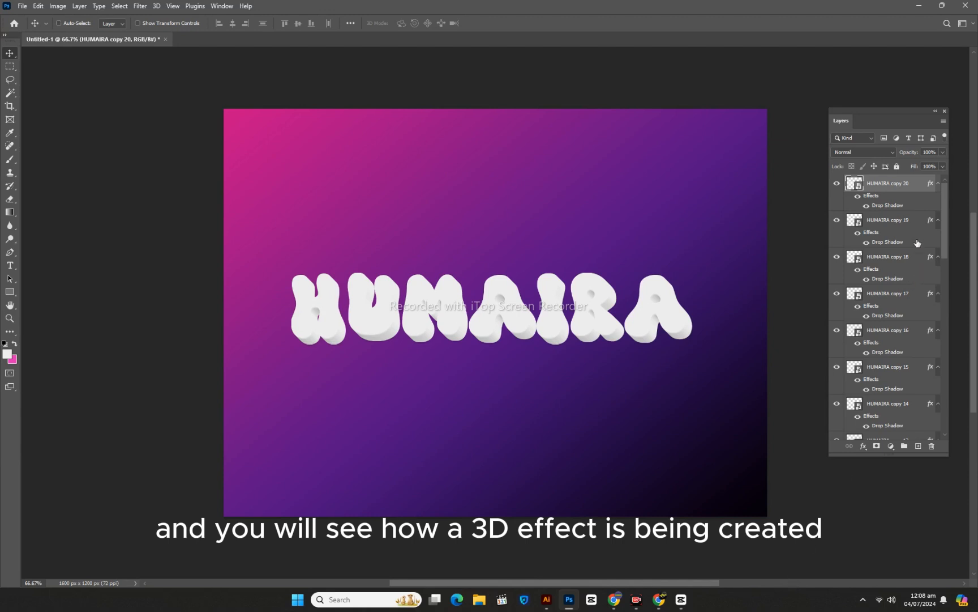
# Combine all name layers below the topmost copy, down to the original, into a single Smart Object.
pyautogui.click(916, 221)
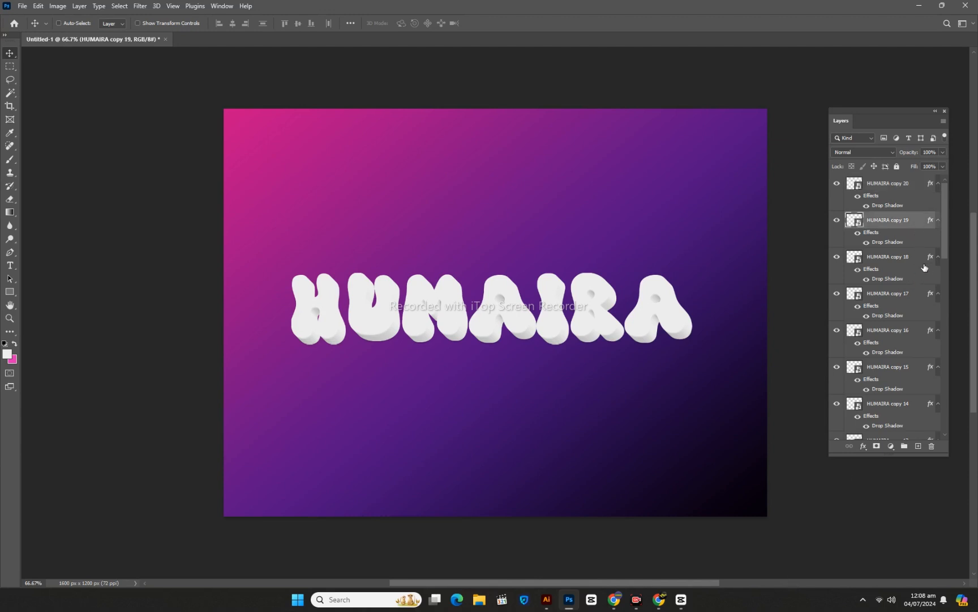
pyautogui.moveTo(945, 247); pyautogui.dragTo(953, 452)
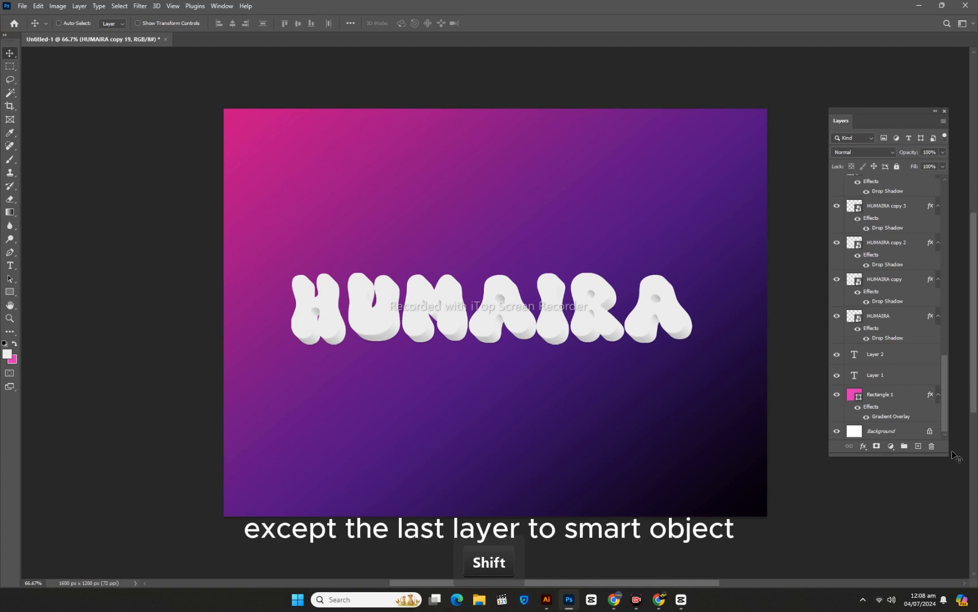
pyautogui.keyDown('shift'); pyautogui.click(895, 316); pyautogui.keyUp('shift')
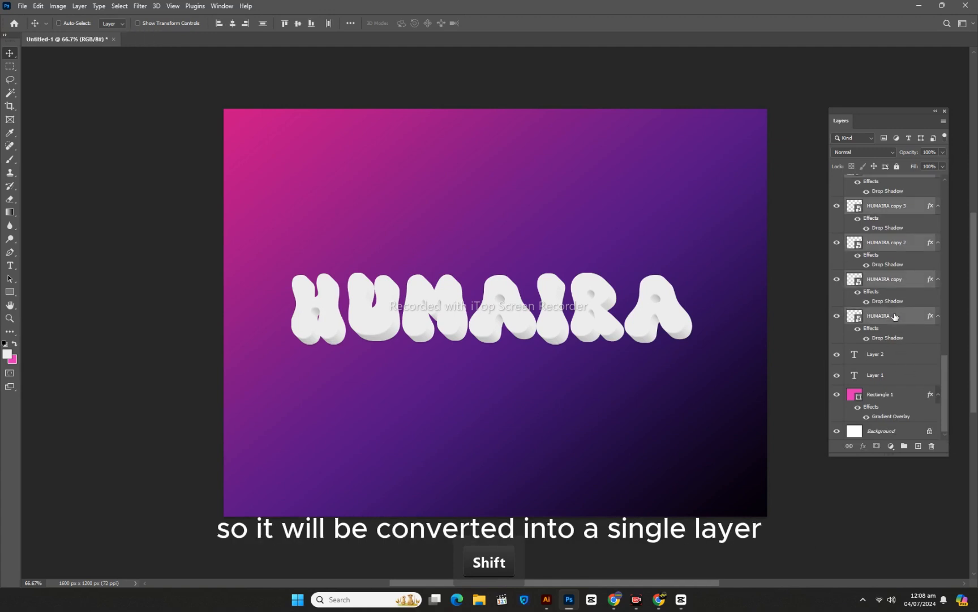
pyautogui.rightClick(895, 315)
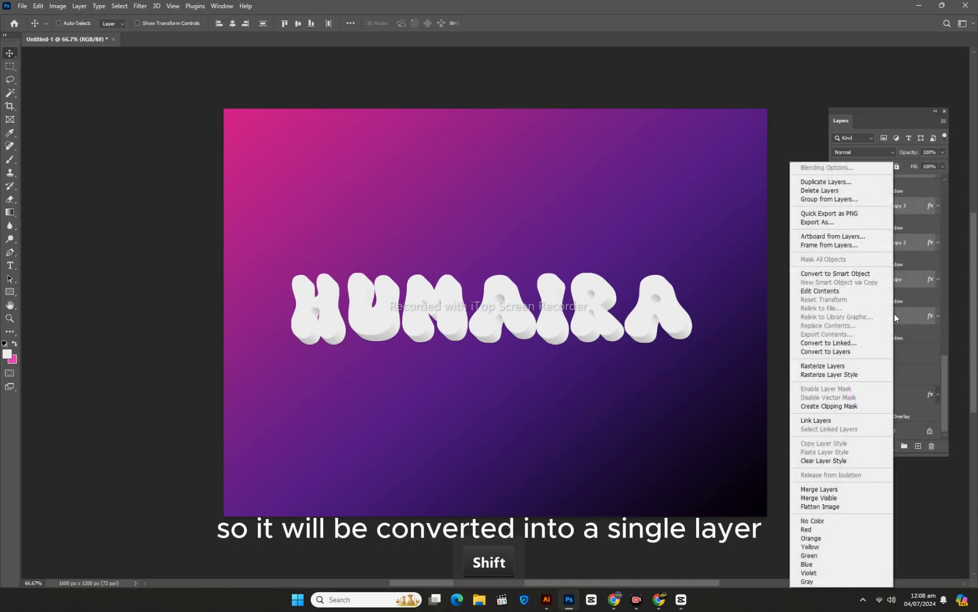
pyautogui.click(862, 274)
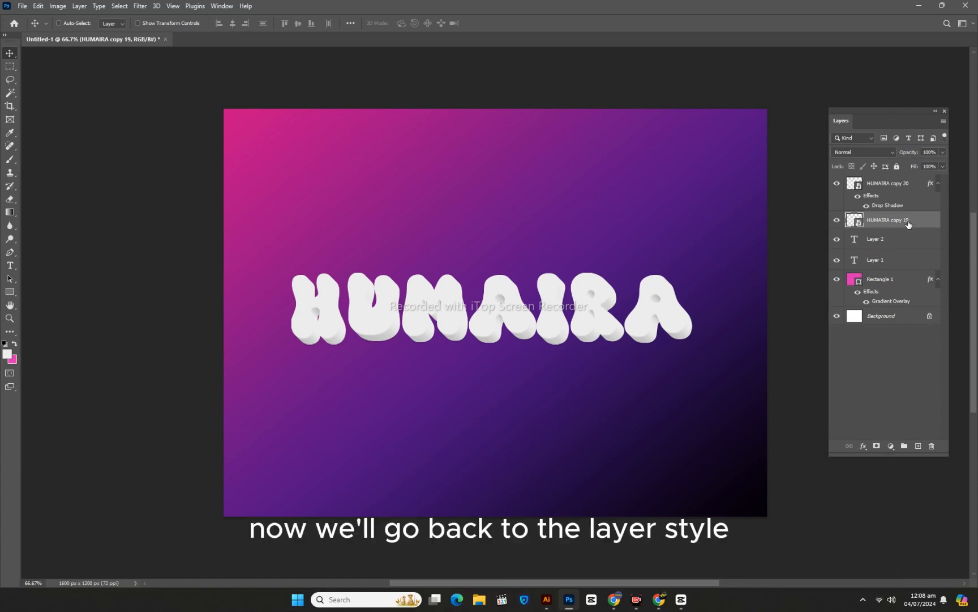
# Open the layer style settings of the combined extrusion Smart Object and keep the lettering in view.
pyautogui.click(916, 184)
pyautogui.doubleClick(916, 221)
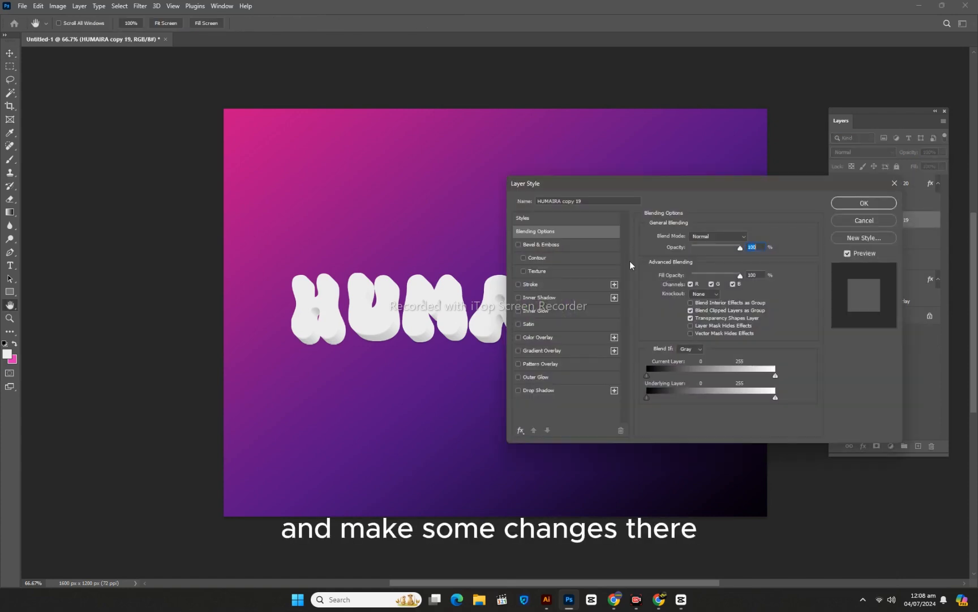
pyautogui.moveTo(599, 185); pyautogui.dragTo(717, 186)
# Try an Inner Shadow with the Color Burn blend mode on the combined extrusion layer.
pyautogui.click(656, 298)
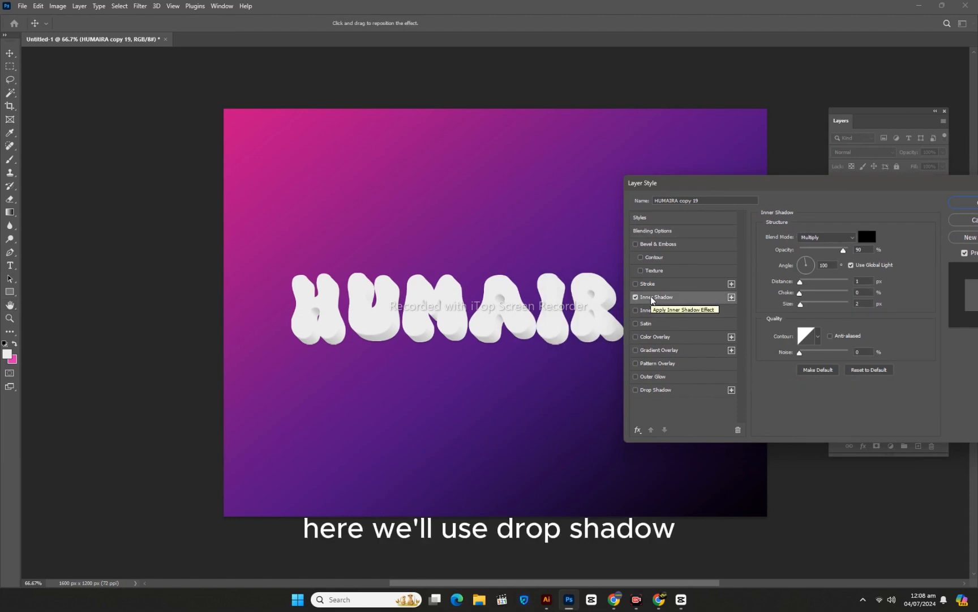
pyautogui.click(832, 242)
pyautogui.click(827, 255)
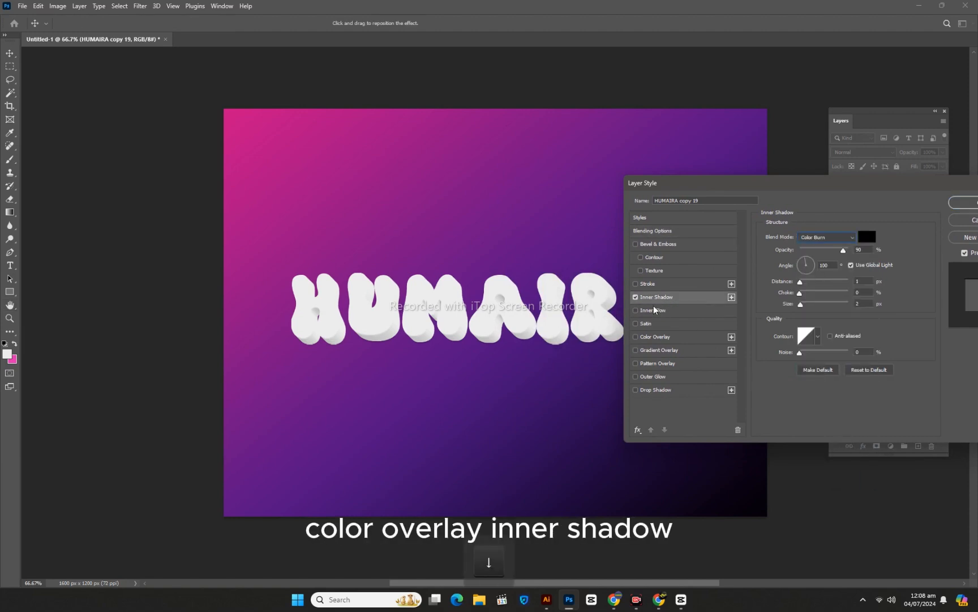
pyautogui.click(635, 297)
# Turn off the Inner Shadow on the extrusion layer, enable an inside Stroke and adjust its size and opacity.
pyautogui.click(636, 283)
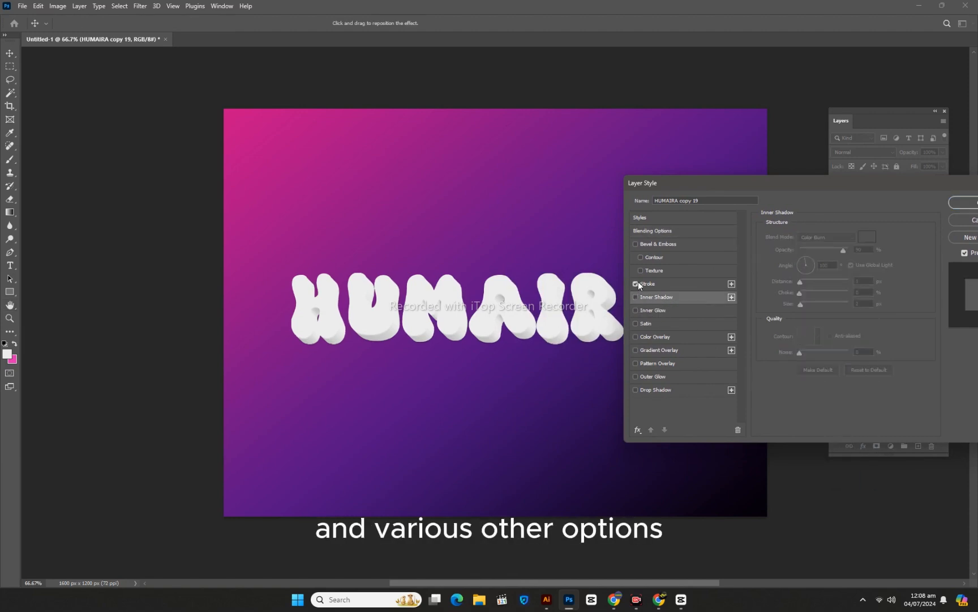
pyautogui.click(651, 284)
pyautogui.press('Up')
pyautogui.press('Up')
pyautogui.press('Up')
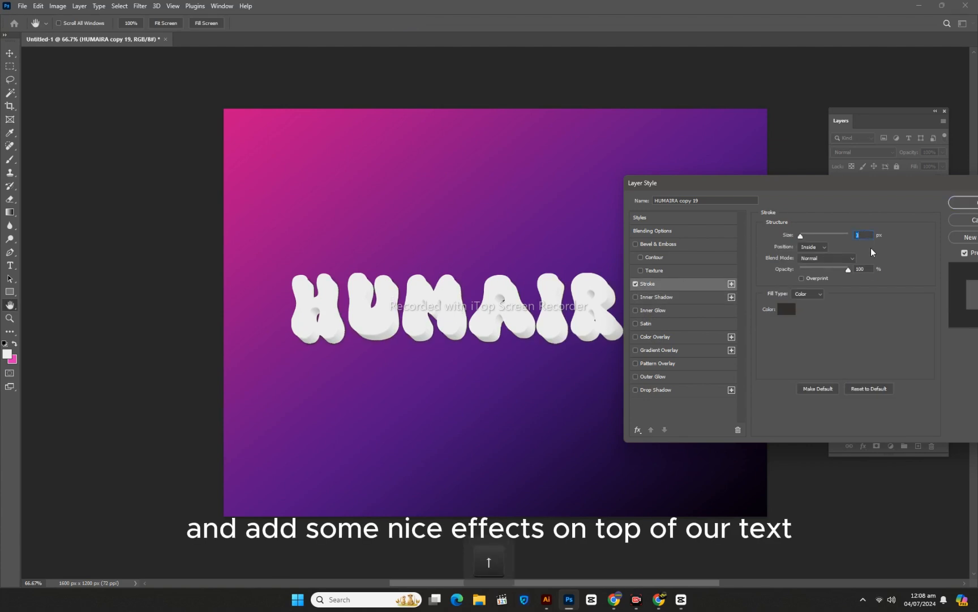
pyautogui.moveTo(828, 269); pyautogui.dragTo(843, 268)
# Add a black Multiply Drop Shadow to the extrusion layer with 12% opacity.
pyautogui.click(649, 391)
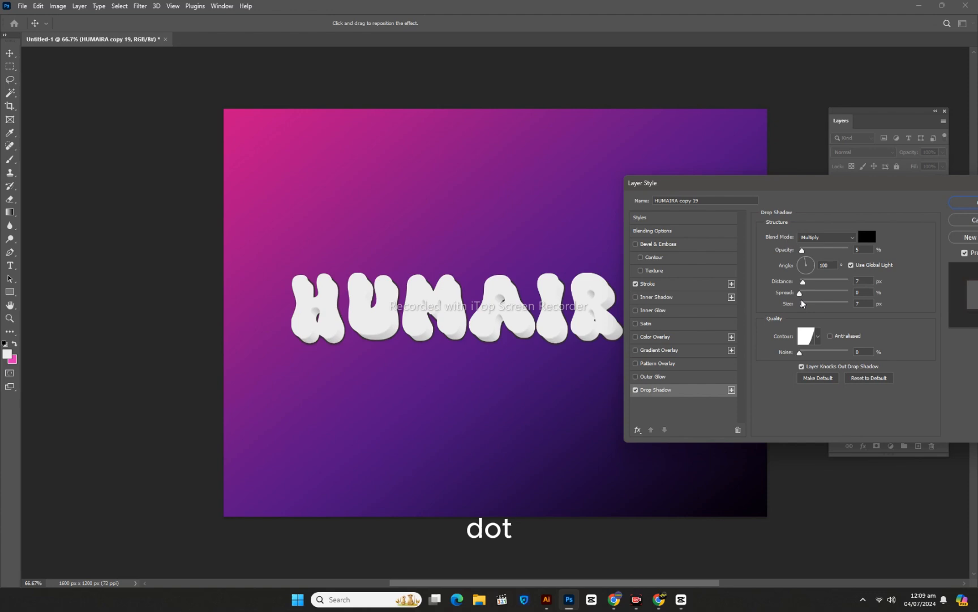
pyautogui.click(868, 251)
pyautogui.press('Up')
pyautogui.press('Up')
pyautogui.press('Up')
pyautogui.press('Up')
pyautogui.press('Up')
pyautogui.press('Up')
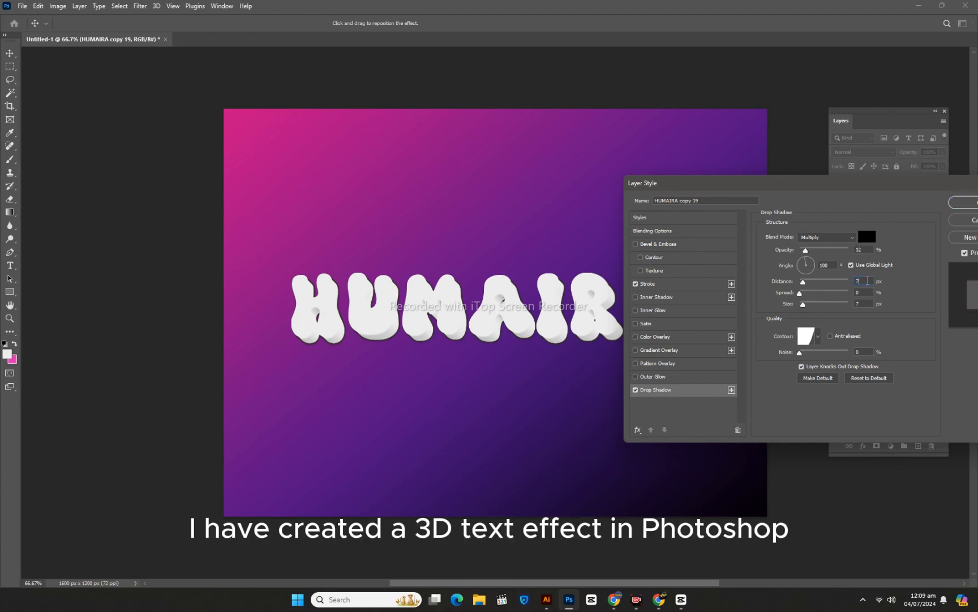
# Set the extrusion layer's Drop Shadow to 11 px distance, 4% spread and 12 px size, and apply the styles.
pyautogui.click(867, 281)
pyautogui.press('Up')
pyautogui.press('Up')
pyautogui.press('Up')
pyautogui.press('Up')
pyautogui.click(865, 292)
pyautogui.press('Up')
pyautogui.press('Up')
pyautogui.press('Up')
pyautogui.press('Up')
pyautogui.click(865, 304)
pyautogui.press('Up')
pyautogui.press('Up')
pyautogui.press('Up')
pyautogui.press('Up')
pyautogui.press('Up')
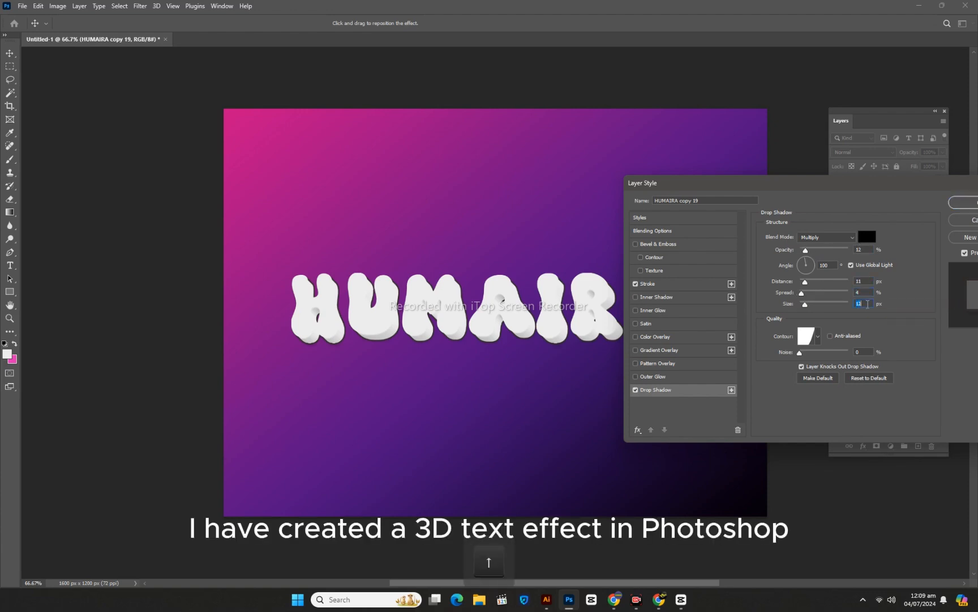
pyautogui.click(958, 204)
# Add an inside Stroke to the topmost name layer and colour it light grey, #d6d4d6.
pyautogui.doubleClick(917, 185)
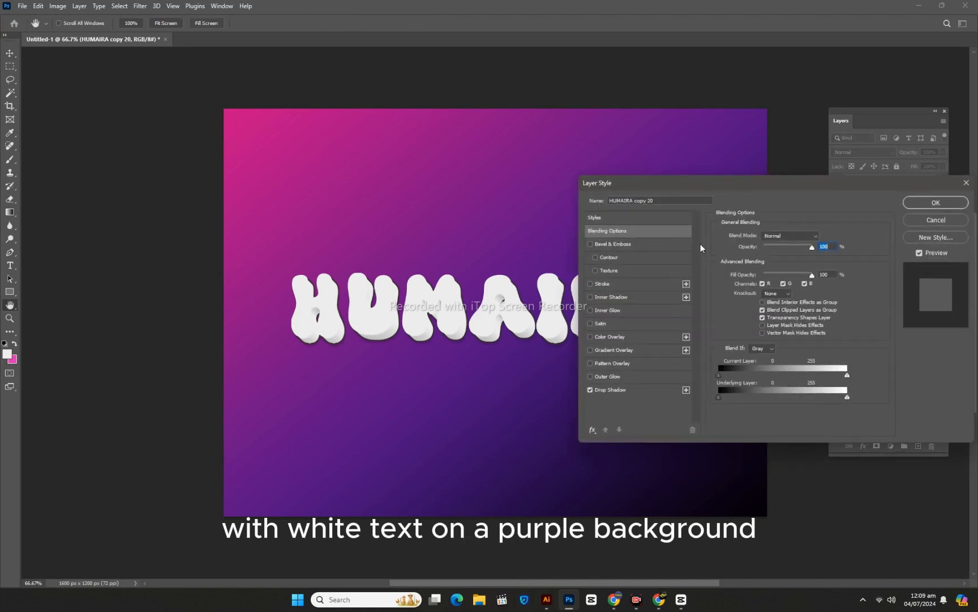
pyautogui.moveTo(674, 187); pyautogui.dragTo(768, 219)
pyautogui.click(696, 315)
pyautogui.click(837, 340)
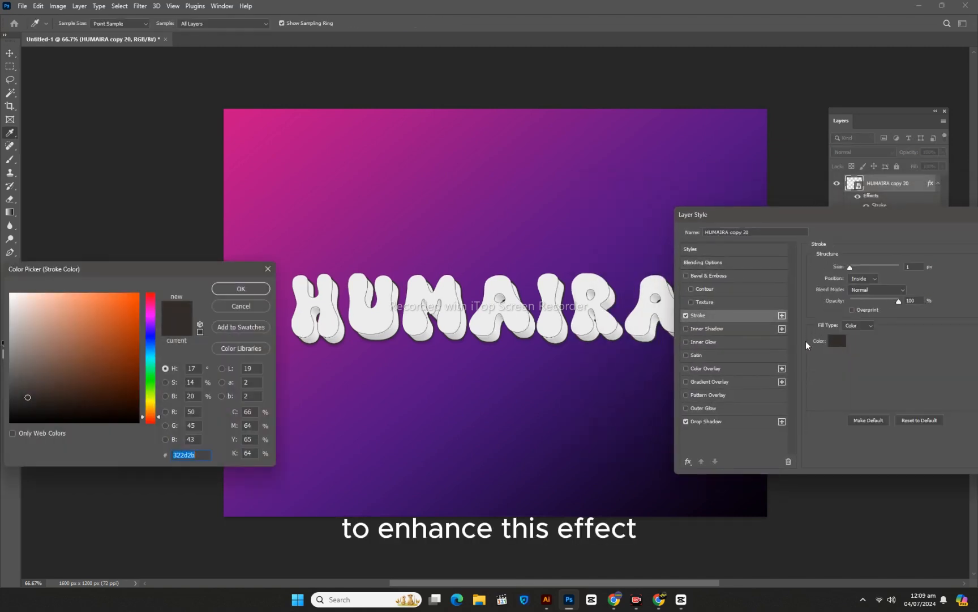
pyautogui.click(479, 217)
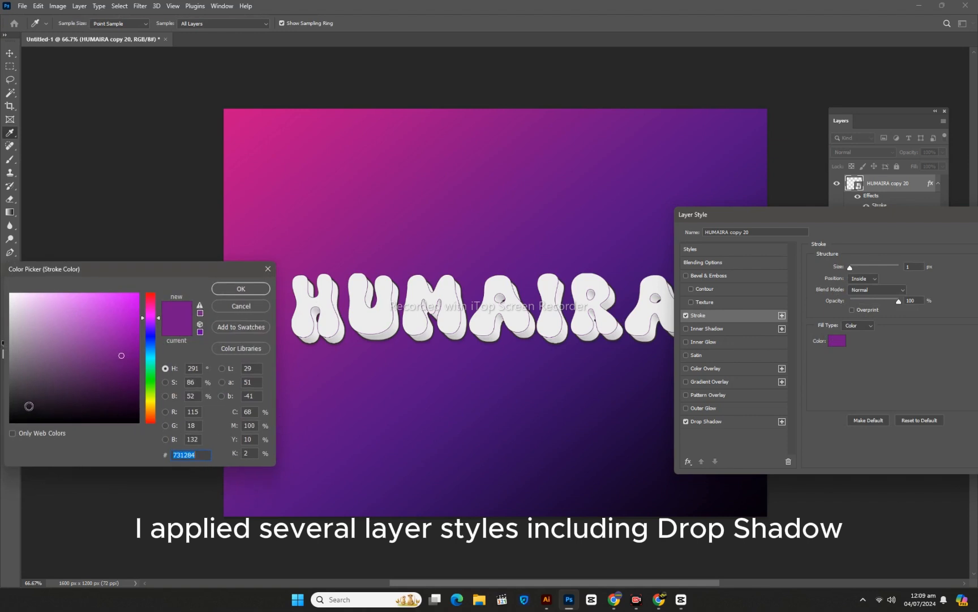
pyautogui.click(14, 343)
pyautogui.moveTo(13, 343); pyautogui.dragTo(10, 313)
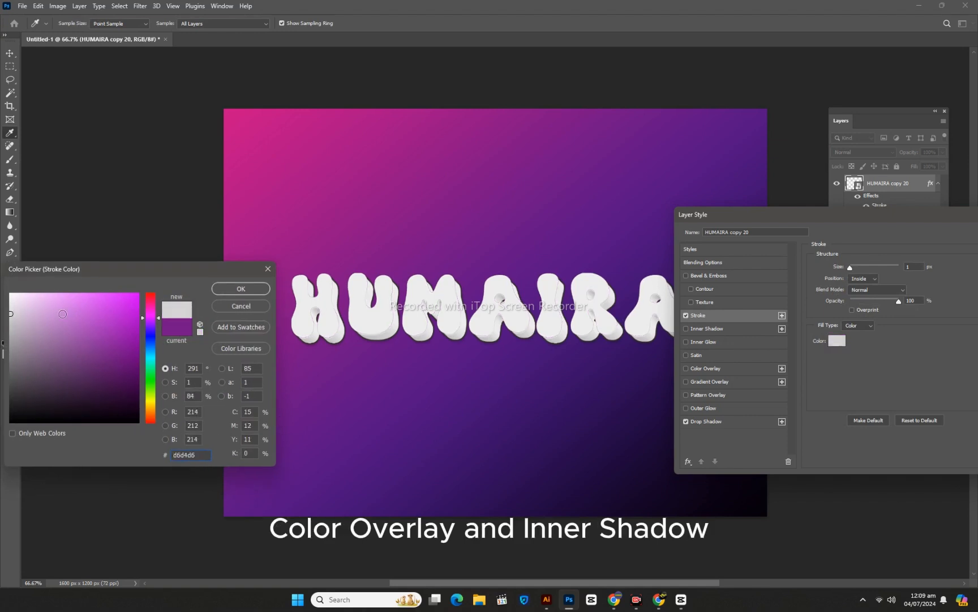
pyautogui.click(241, 288)
# Add a Multiply Inner Shadow to the topmost name layer with 7 px distance, 2% choke and 4 px size.
pyautogui.click(706, 329)
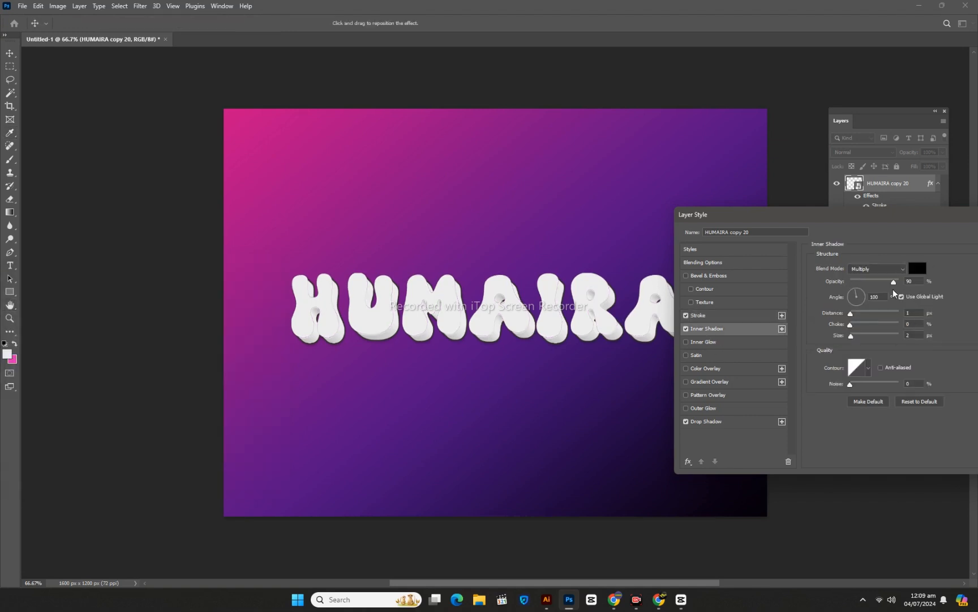
pyautogui.click(918, 313)
pyautogui.press('Up')
pyautogui.press('Up')
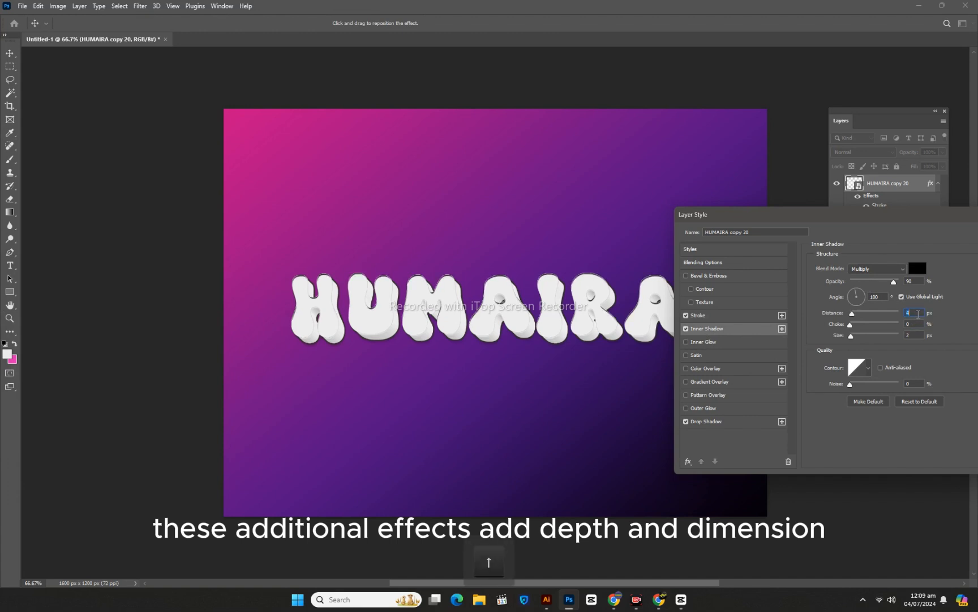
pyautogui.click(918, 324)
pyautogui.press('Up')
pyautogui.press('Up')
pyautogui.click(918, 335)
pyautogui.press('Up')
pyautogui.press('Up')
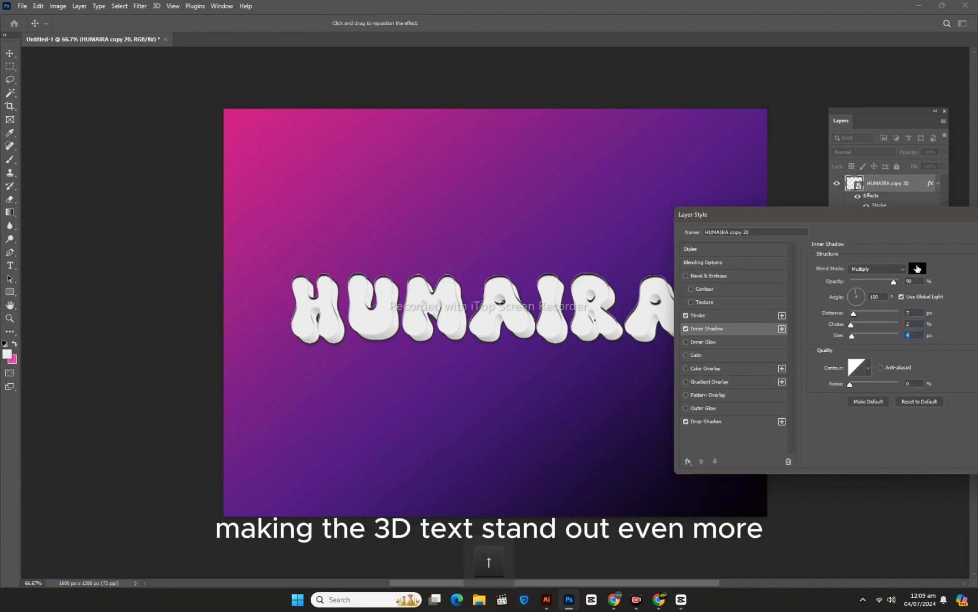
# Change the topmost name layer's Inner Shadow colour to a muted purple, about #6b3274.
pyautogui.click(917, 269)
pyautogui.moveTo(110, 272); pyautogui.dragTo(486, 363)
pyautogui.click(527, 402)
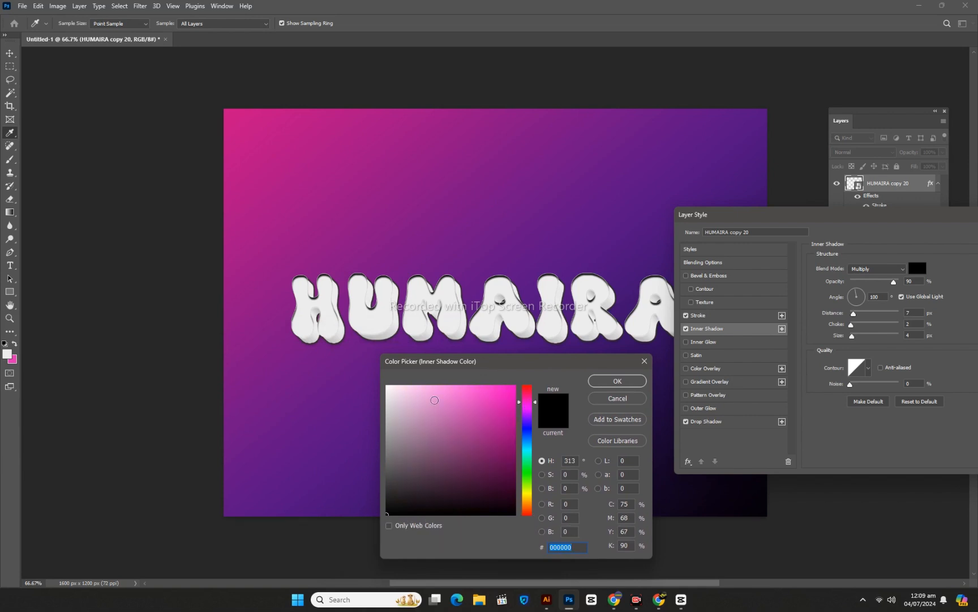
pyautogui.click(417, 385)
pyautogui.click(529, 409)
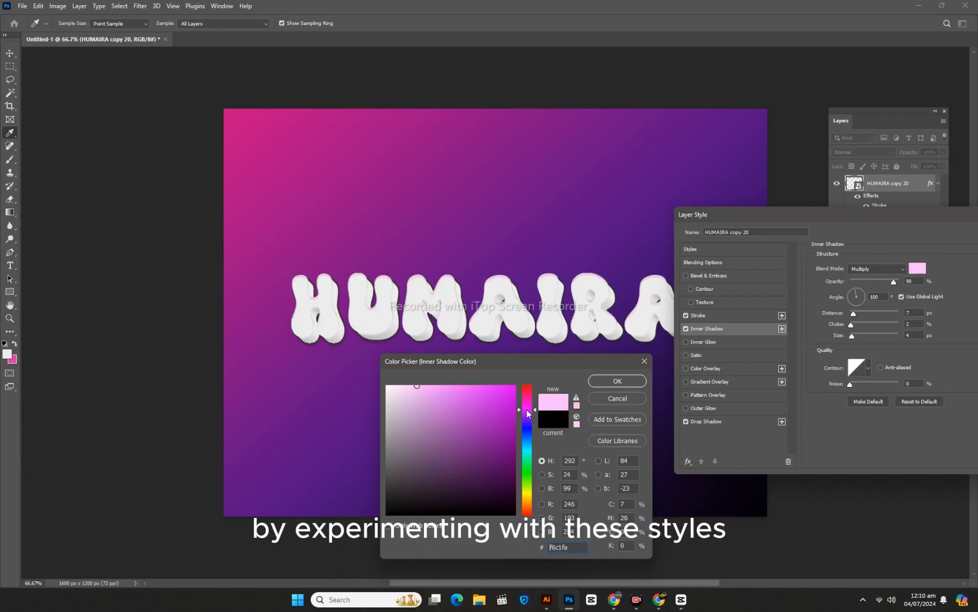
pyautogui.moveTo(437, 443); pyautogui.dragTo(462, 450)
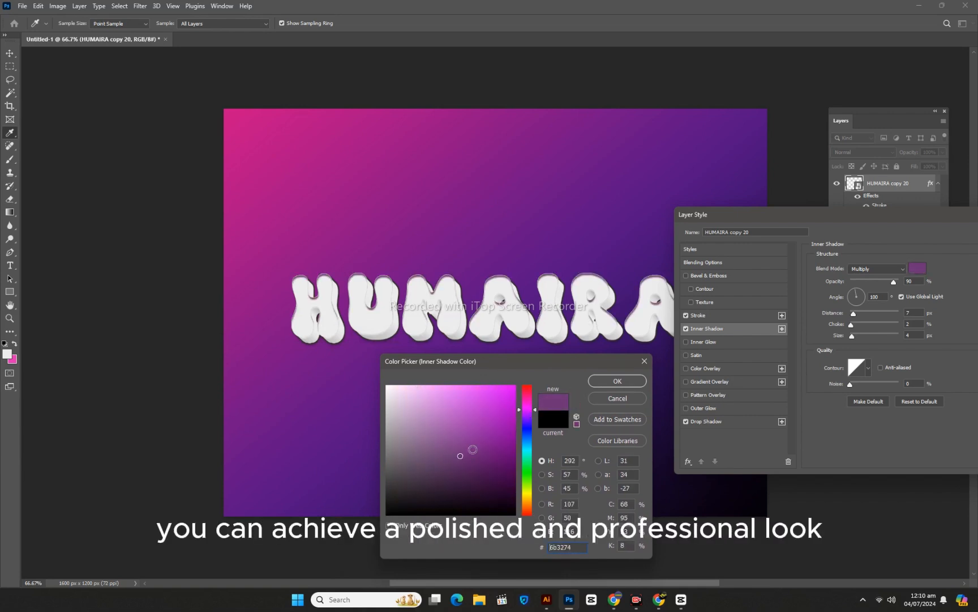
pyautogui.click(639, 381)
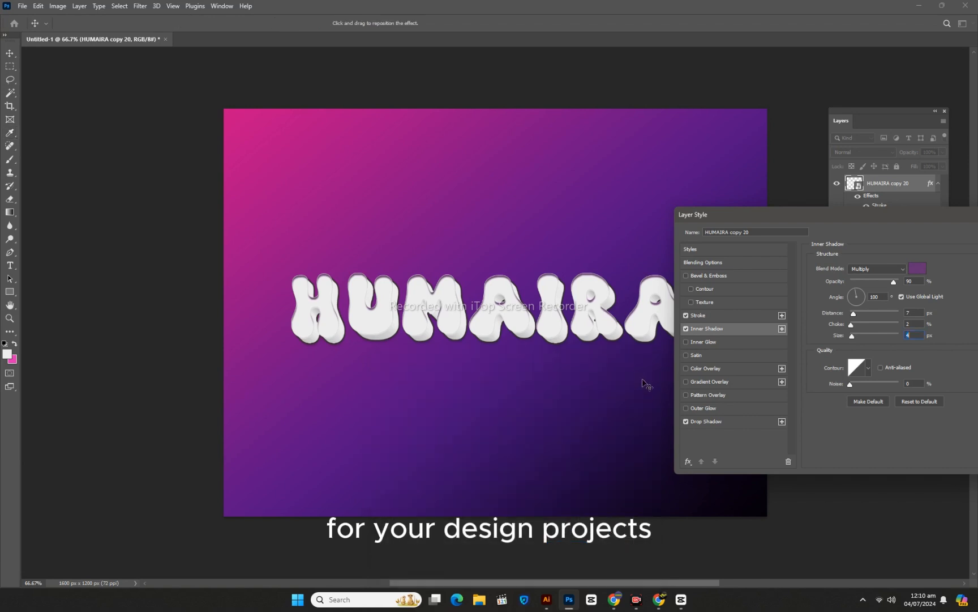
# Turn off the topmost layer's Stroke and increase its Inner Shadow size to 12 px.
pyautogui.click(686, 315)
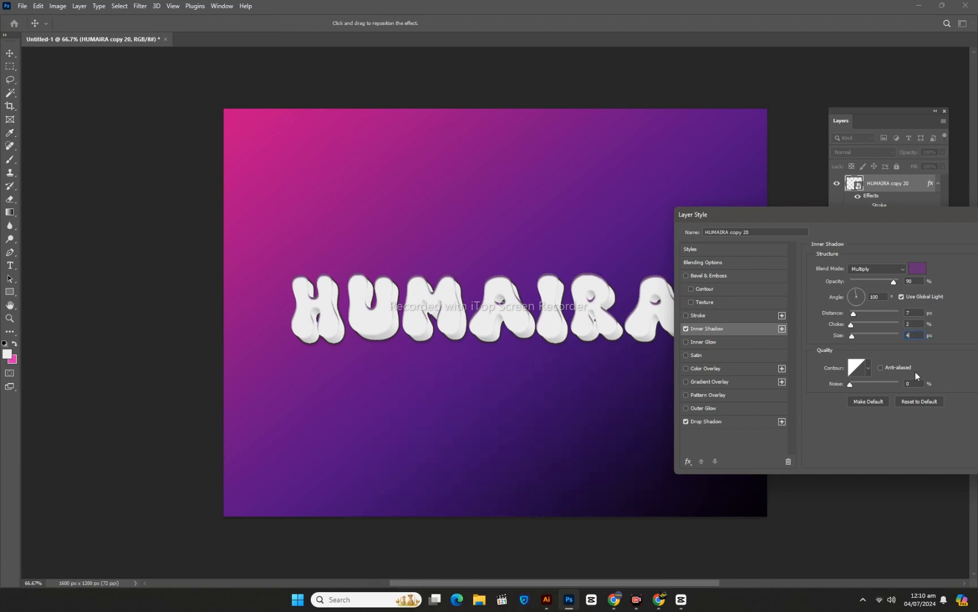
pyautogui.press('Up')
pyautogui.press('Up')
pyautogui.press('Up')
pyautogui.press('Up')
pyautogui.press('Up')
pyautogui.press('Up')
pyautogui.press('Up')
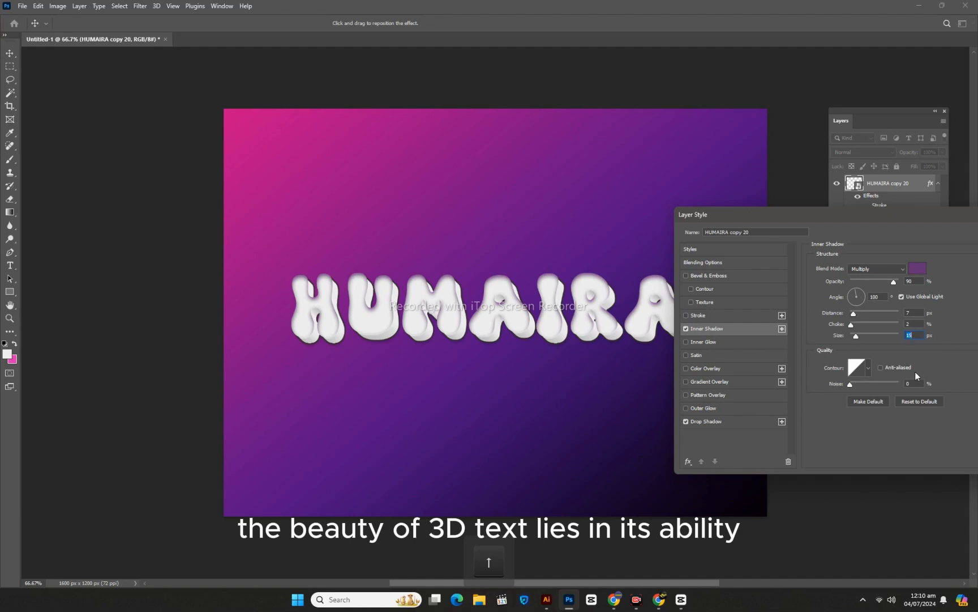
pyautogui.press('Down')
pyautogui.press('Down')
pyautogui.moveTo(928, 211); pyautogui.dragTo(889, 228)
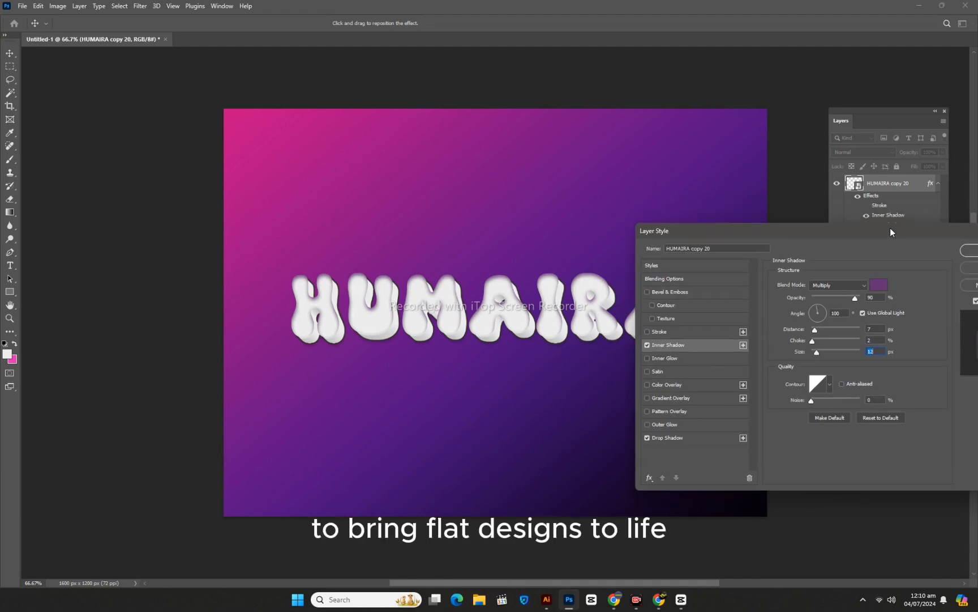
# Add a white Color Overlay in Normal mode at 100% opacity to the topmost name layer and apply the styles.
pyautogui.click(671, 386)
pyautogui.moveTo(966, 234); pyautogui.dragTo(872, 258)
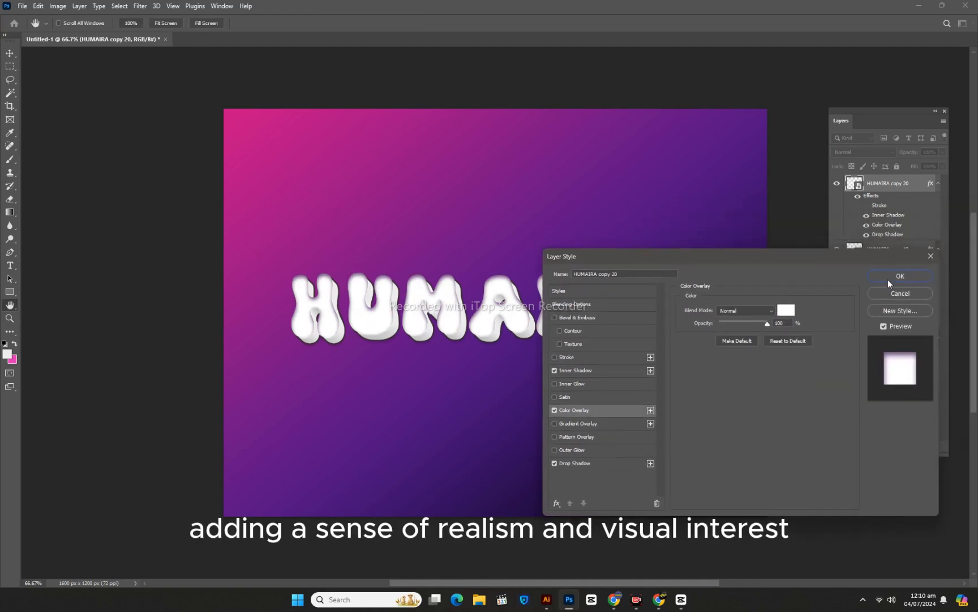
pyautogui.click(888, 278)
# Strengthen the extrusion layer's Drop Shadow to 63% opacity, 30 px distance, 19% spread and 49 px size.
pyautogui.click(880, 242)
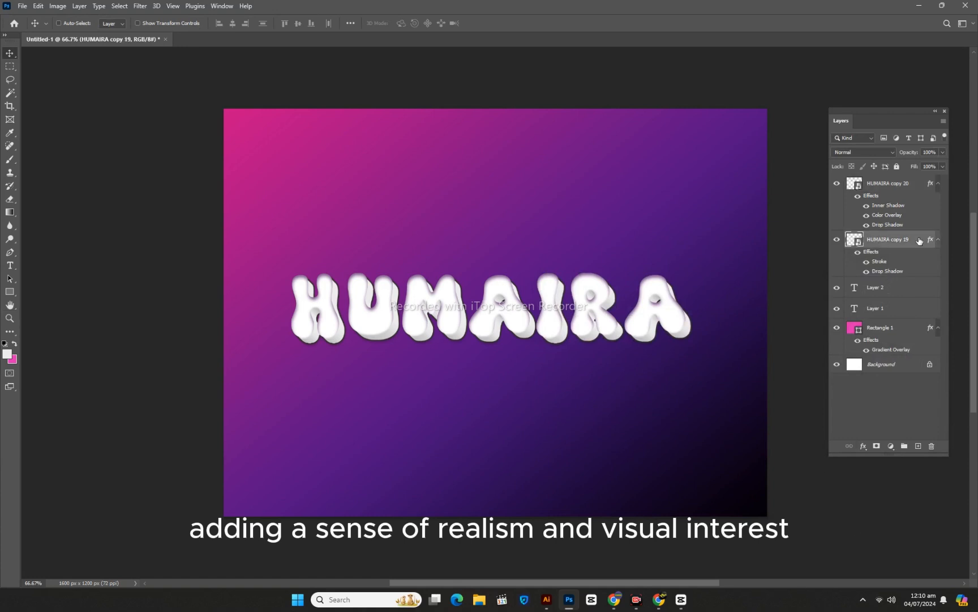
pyautogui.doubleClick(919, 241)
pyautogui.moveTo(655, 255); pyautogui.dragTo(760, 152)
pyautogui.click(681, 363)
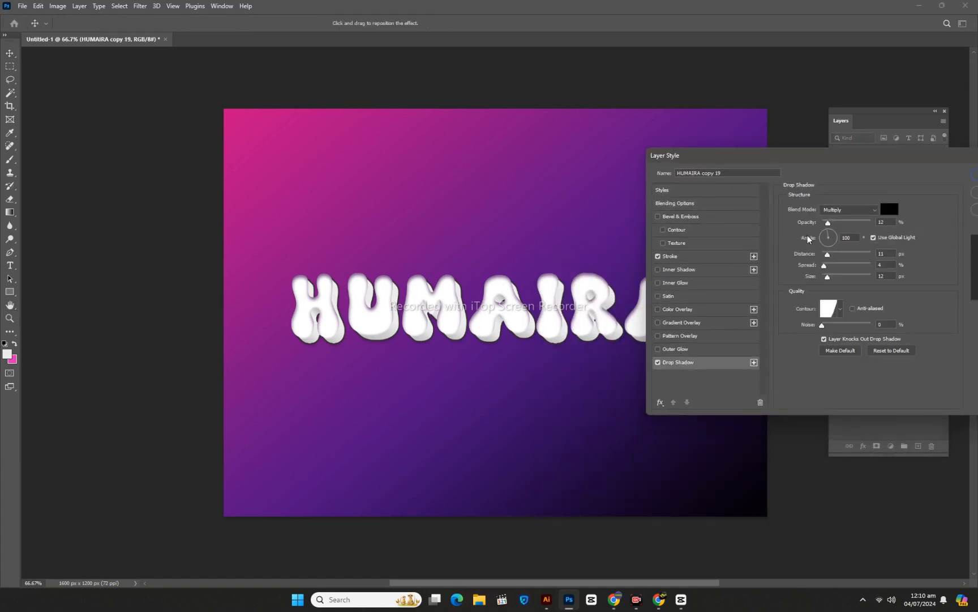
pyautogui.moveTo(829, 222); pyautogui.dragTo(837, 277)
pyautogui.click(831, 265)
pyautogui.moveTo(843, 223); pyautogui.dragTo(854, 225)
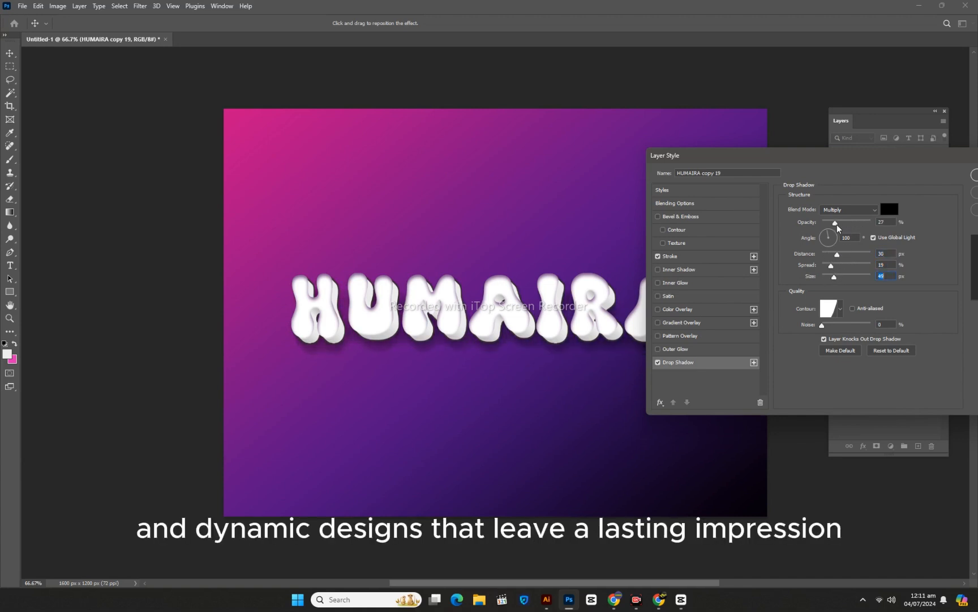
pyautogui.moveTo(918, 161); pyautogui.dragTo(848, 220)
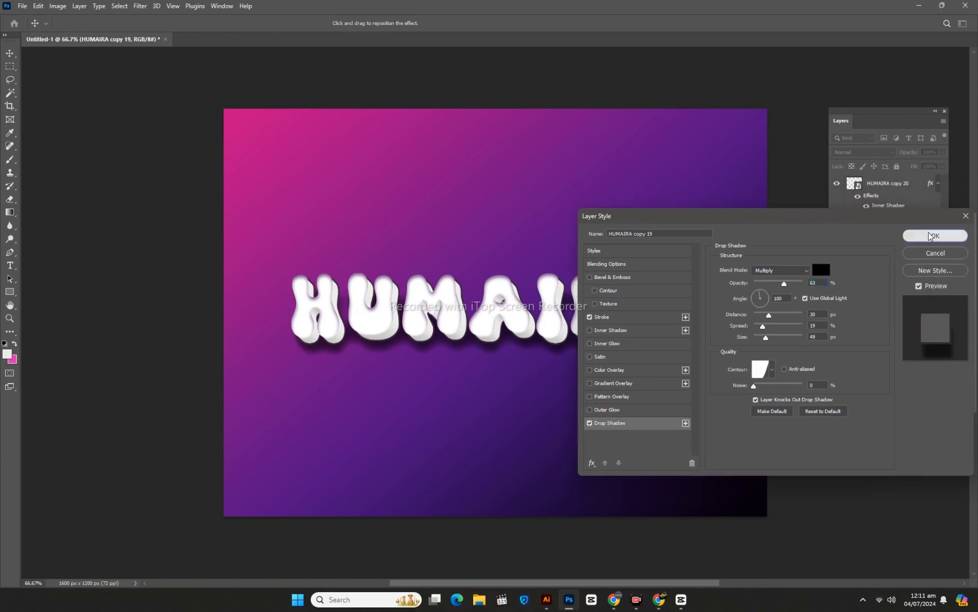
pyautogui.click(933, 235)
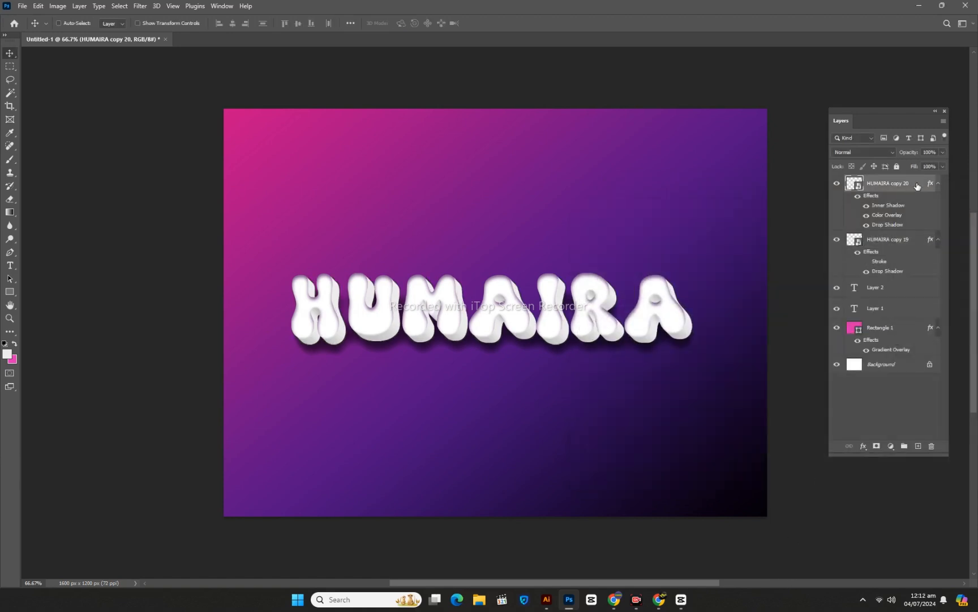
# Lower the topmost name layer's Inner Shadow opacity to 30%.
pyautogui.doubleClick(917, 186)
pyautogui.moveTo(607, 214); pyautogui.dragTo(667, 138)
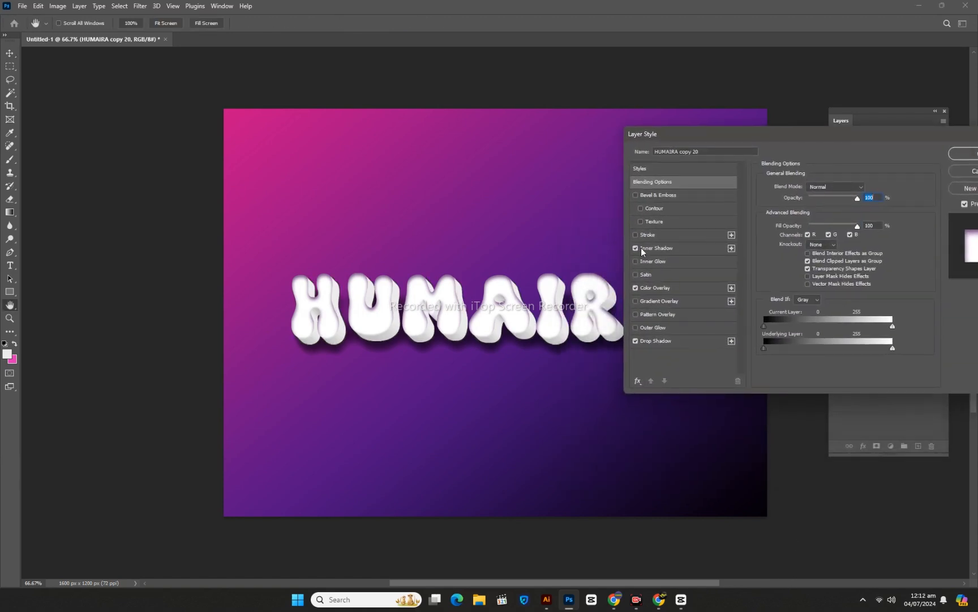
pyautogui.click(646, 248)
pyautogui.moveTo(828, 202); pyautogui.dragTo(815, 200)
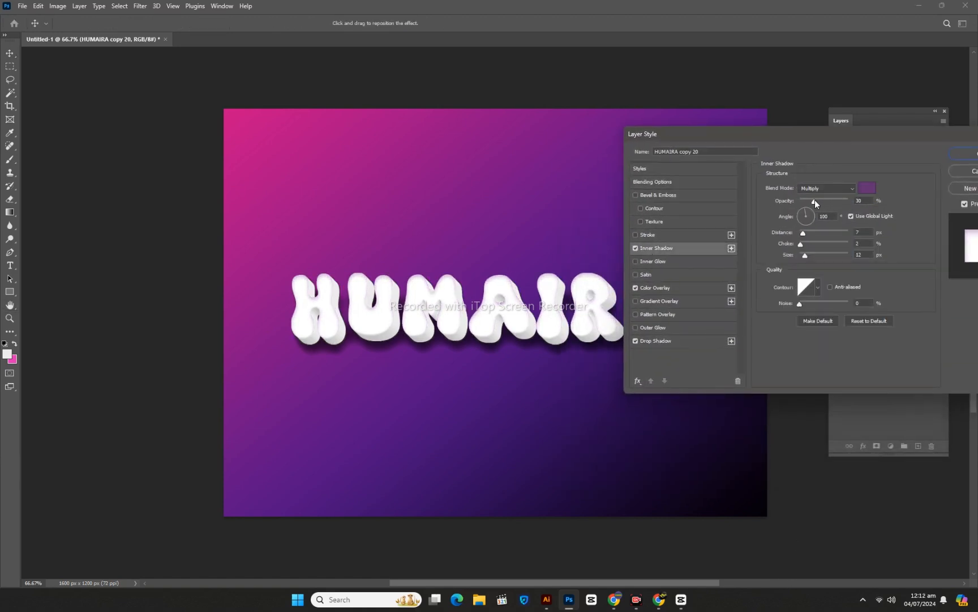
pyautogui.moveTo(890, 139); pyautogui.dragTo(807, 140)
pyautogui.click(892, 153)
# Duplicate the extrusion Smart Object layer within the same document under the suggested name.
pyautogui.keyDown('shift'); pyautogui.click(889, 241); pyautogui.keyUp('shift')
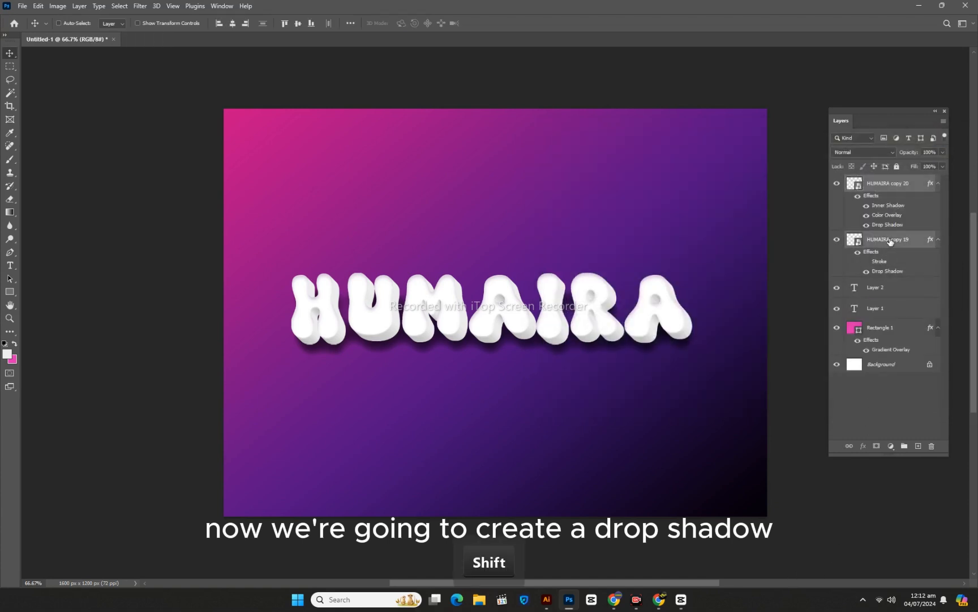
pyautogui.click(911, 240)
pyautogui.rightClick(913, 240)
pyautogui.click(845, 181)
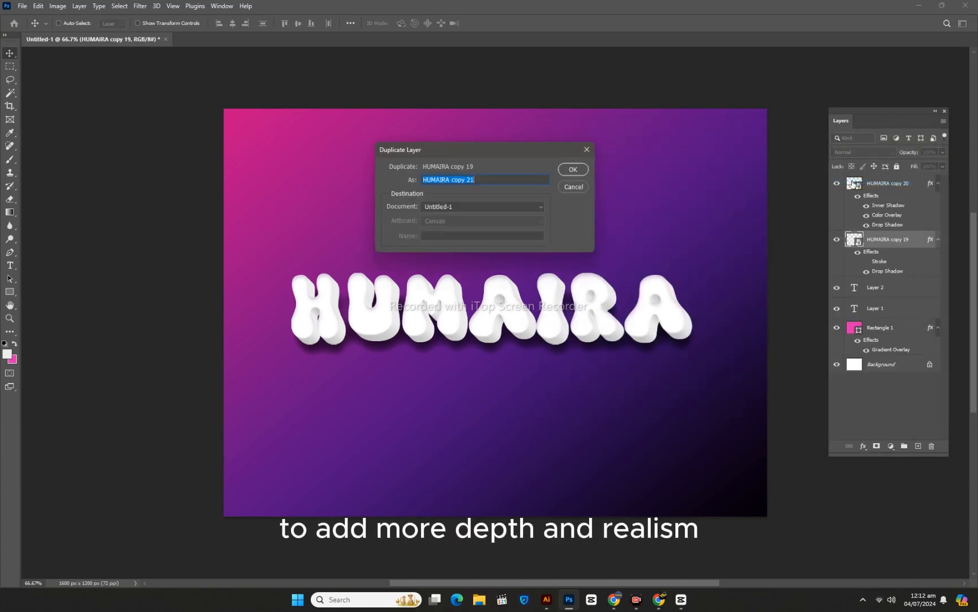
pyautogui.click(571, 167)
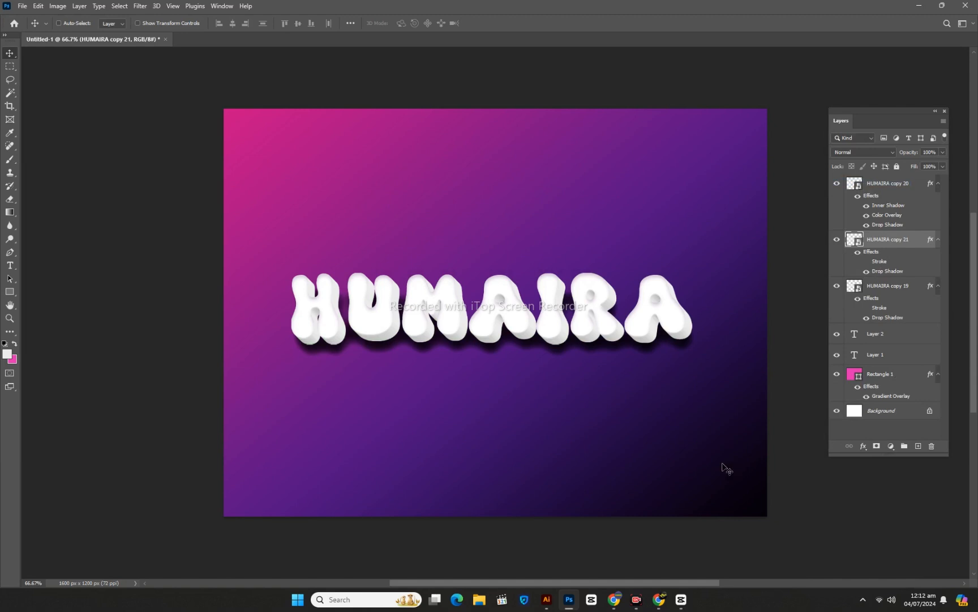
# Flip the duplicated extrusion layer vertically with Free Transform.
pyautogui.hotkey('ctrl', 't')
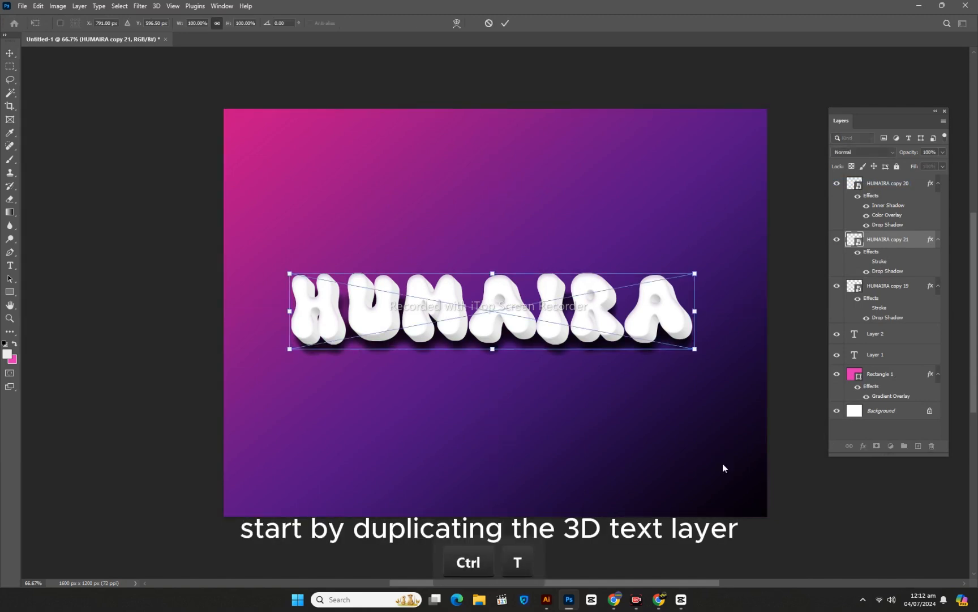
pyautogui.rightClick(526, 319)
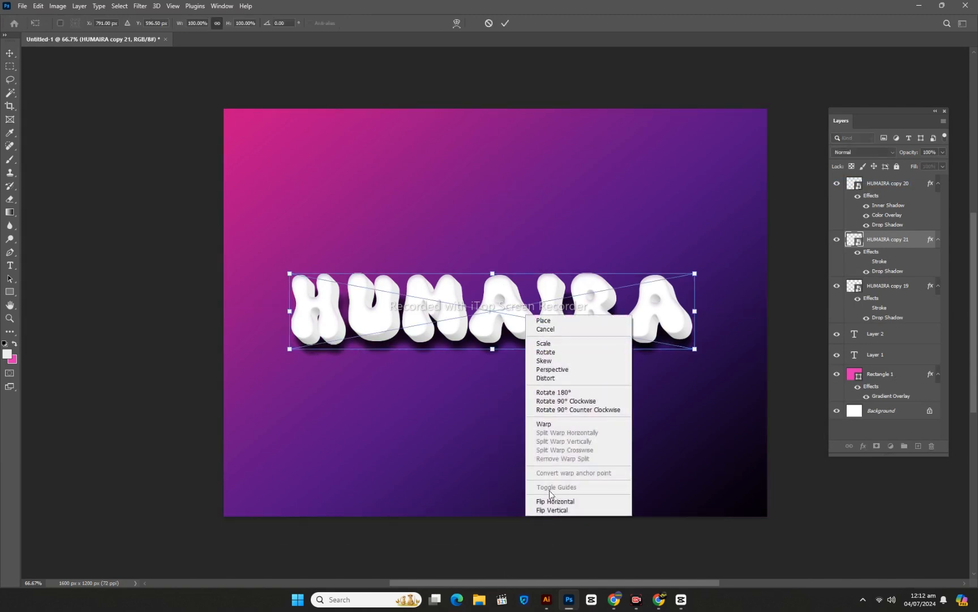
pyautogui.click(550, 510)
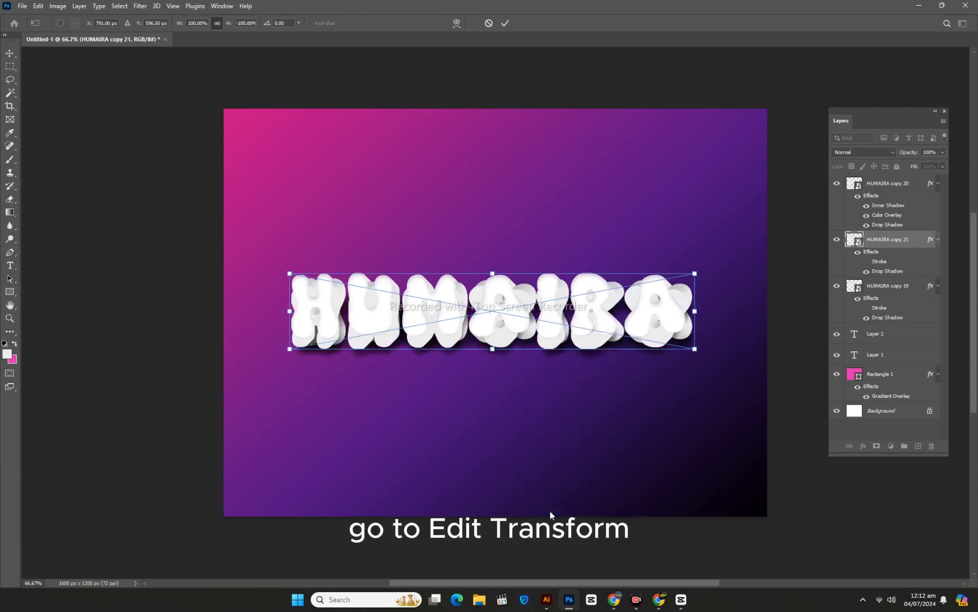
# Move the flipped extrusion copy straight down to Y 773.5 px, directly beneath the upright name, and commit the transform.
pyautogui.hotkey('shift', 'Down')
pyautogui.hotkey('shift', 'Down')
pyautogui.hotkey('shift', 'Down')
pyautogui.hotkey('shift', 'Down')
pyautogui.hotkey('shift', 'Down')
pyautogui.hotkey('shift', 'Down')
pyautogui.hotkey('shift', 'Down')
pyautogui.hotkey('shift', 'Down')
pyautogui.hotkey('shift', 'Down')
pyautogui.hotkey('shift', 'Down')
pyautogui.hotkey('shift', 'Down')
pyautogui.hotkey('shift', 'Down')
pyautogui.hotkey('shift', 'Down')
pyautogui.hotkey('shift', 'Down')
pyautogui.hotkey('shift', 'Down')
pyautogui.hotkey('shift', 'Down')
pyautogui.hotkey('shift', 'Down')
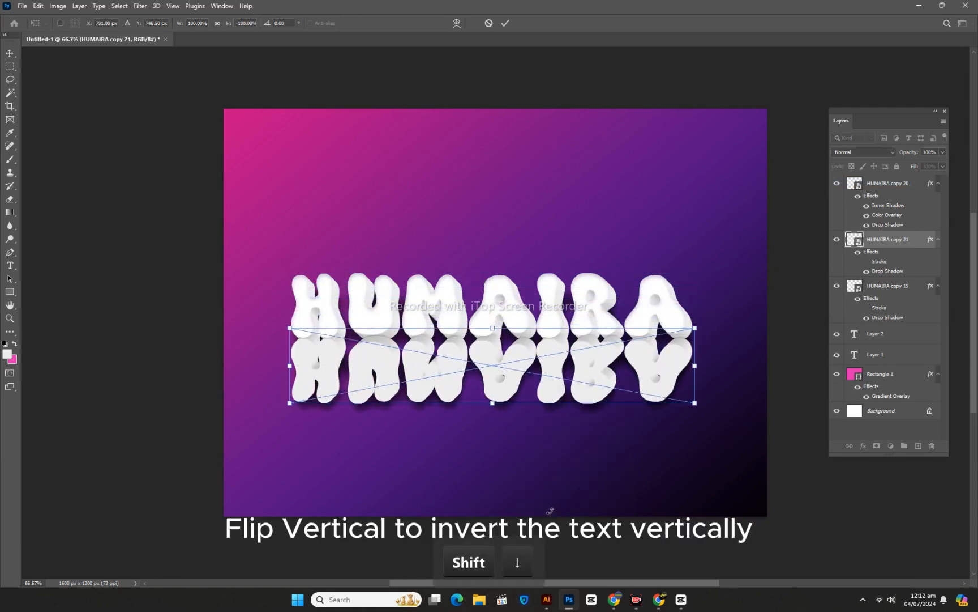
pyautogui.hotkey('shift', 'Down')
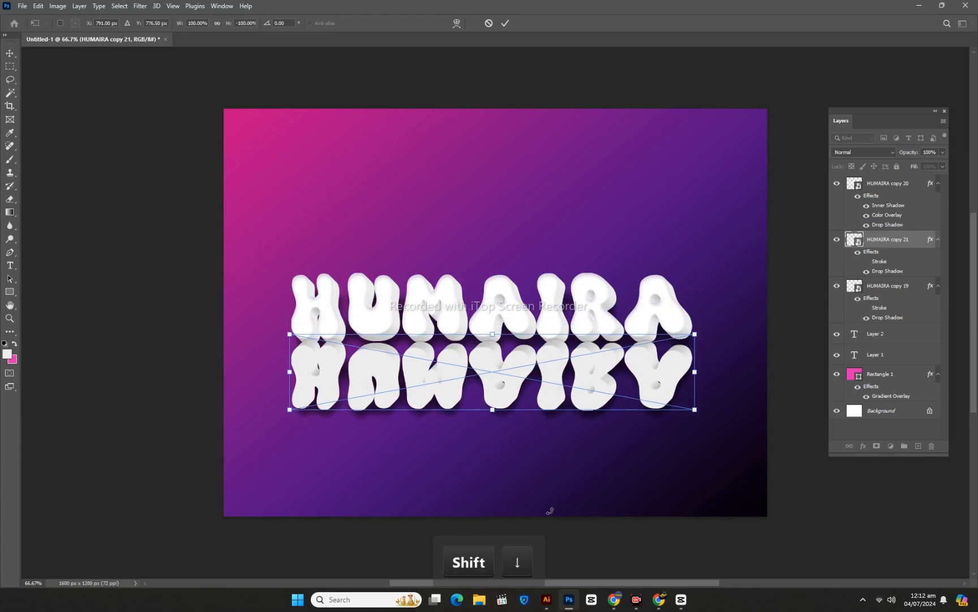
pyautogui.press('Up')
pyautogui.press('Up')
pyautogui.press('Up')
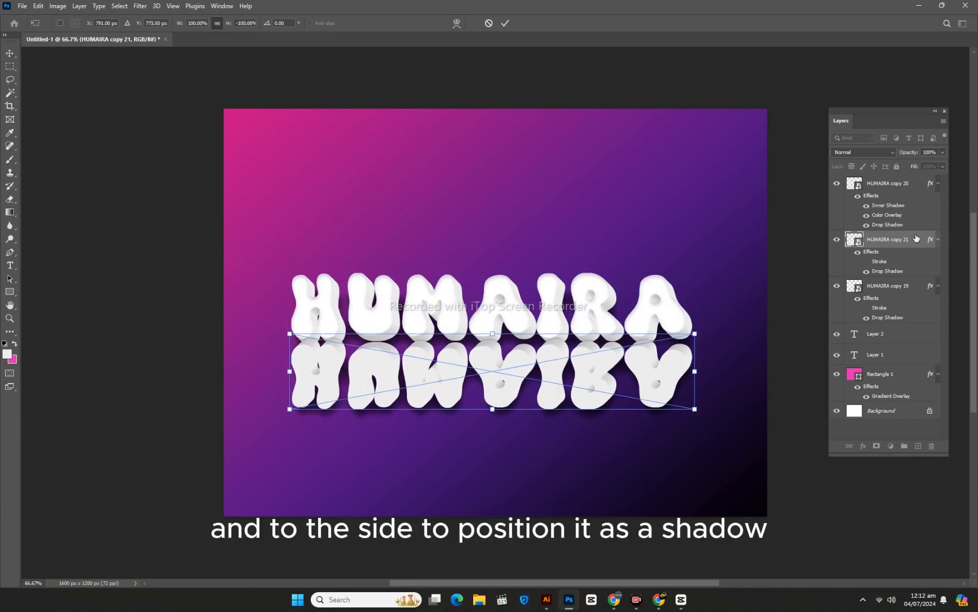
pyautogui.press('Return')
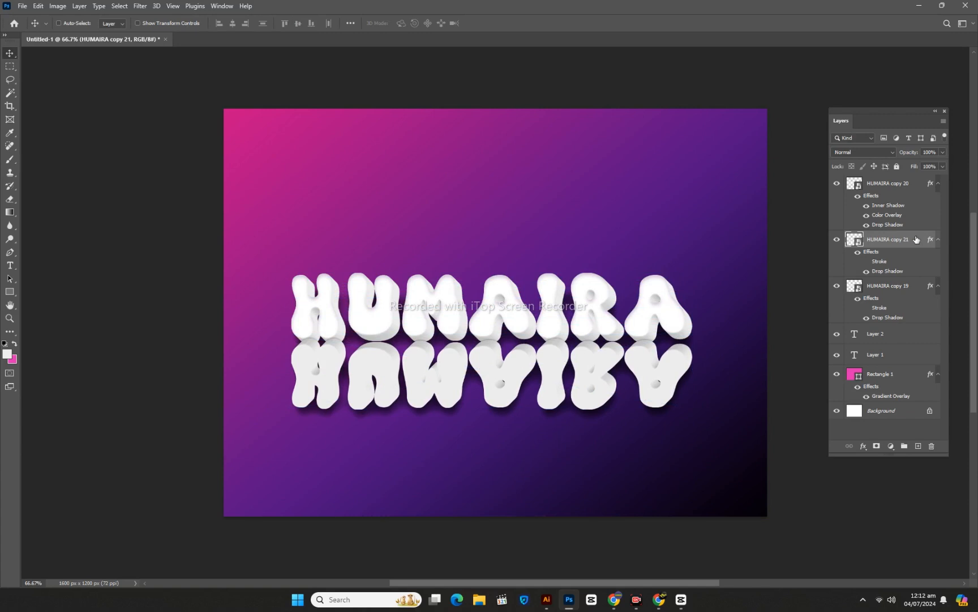
# Try reducing the flipped copy's layer opacity to 13%, and return it to 100%.
pyautogui.click(943, 153)
pyautogui.click(904, 164)
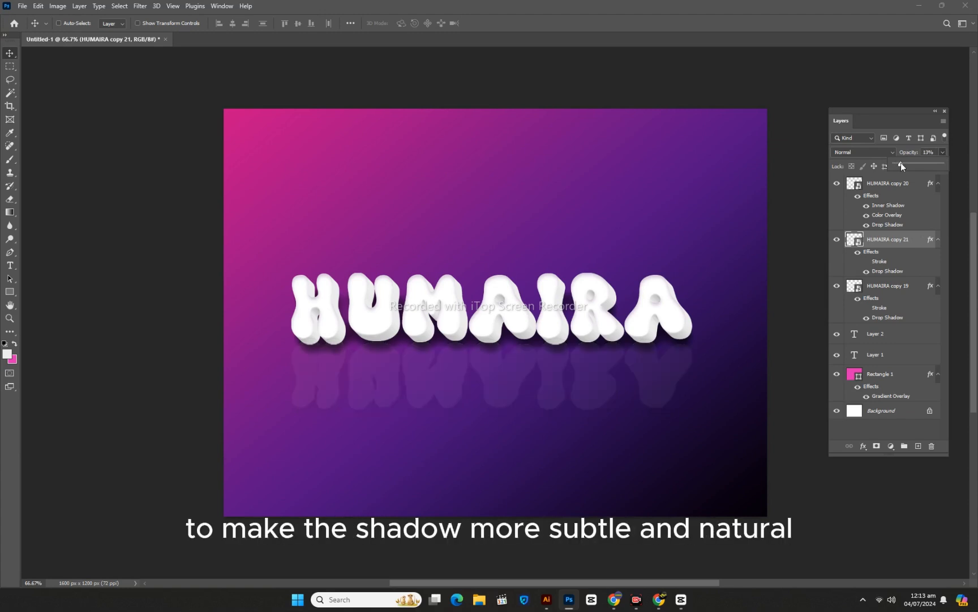
pyautogui.moveTo(901, 163); pyautogui.dragTo(941, 163)
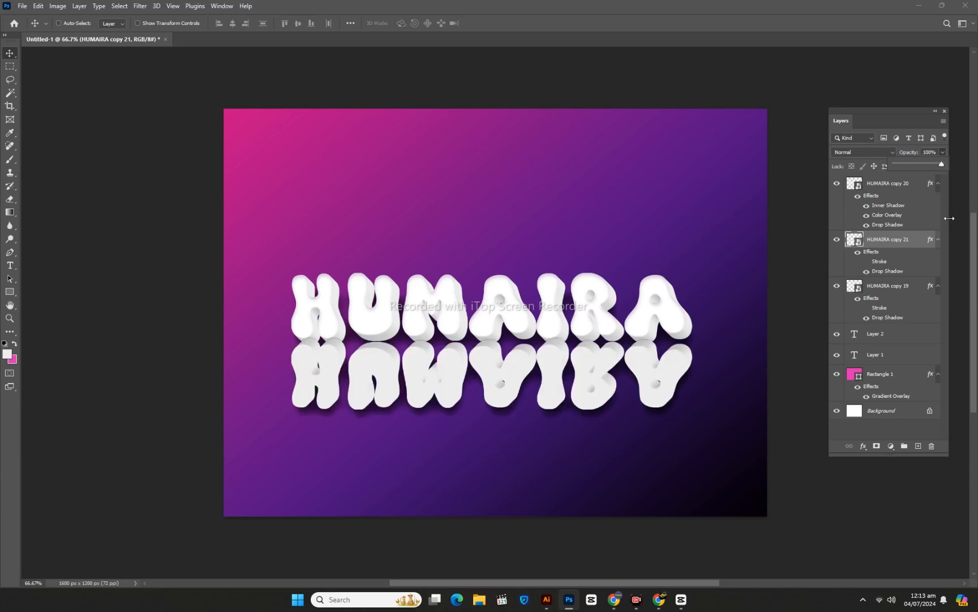
# Open the flipped copy's Layer Style settings and move the dialog away from the artwork.
pyautogui.doubleClick(913, 242)
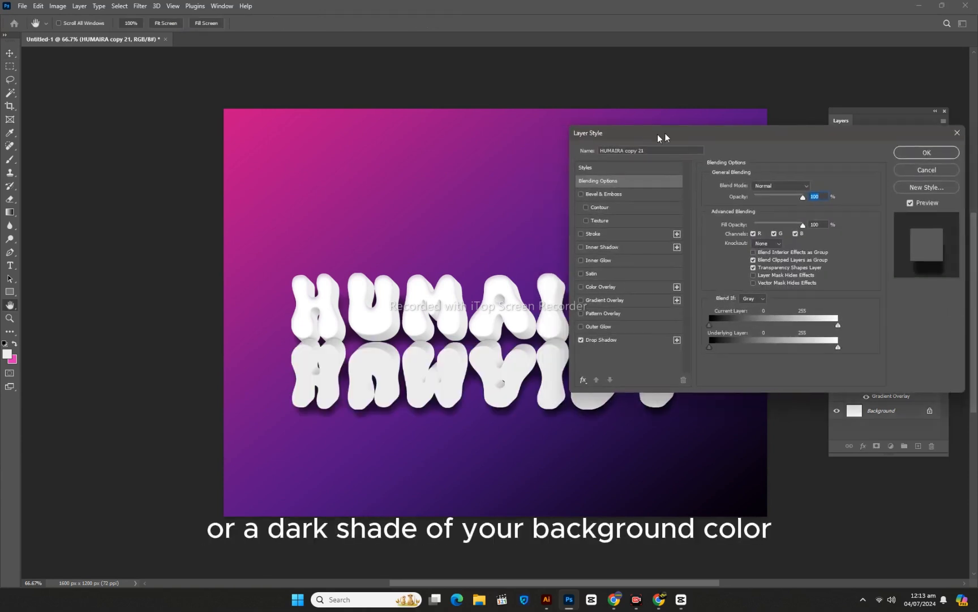
pyautogui.moveTo(658, 134); pyautogui.dragTo(707, 126)
# Try a near-black #020000 Color Overlay at 85% opacity on the flipped copy, and disable it.
pyautogui.click(650, 278)
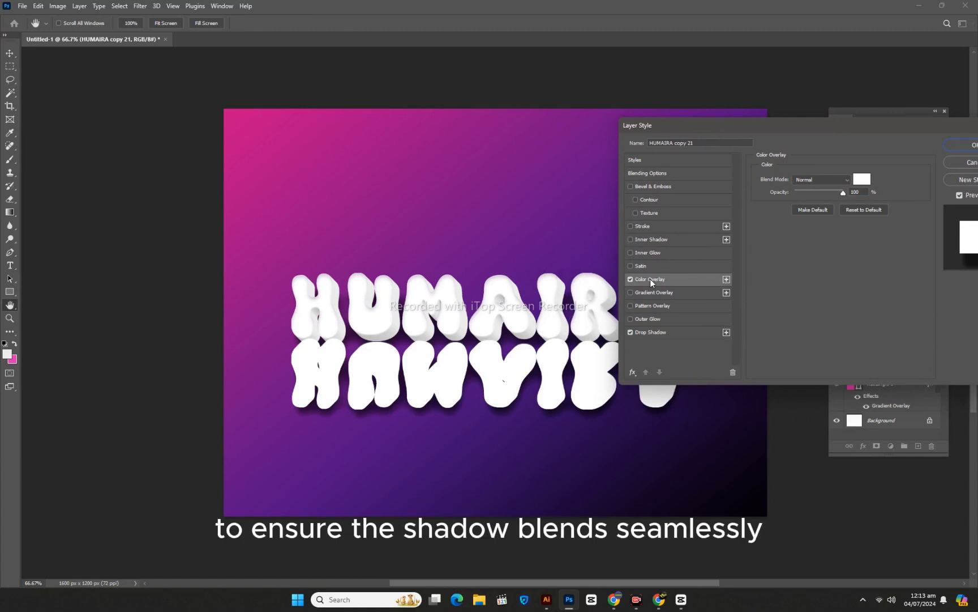
pyautogui.click(862, 179)
pyautogui.click(499, 513)
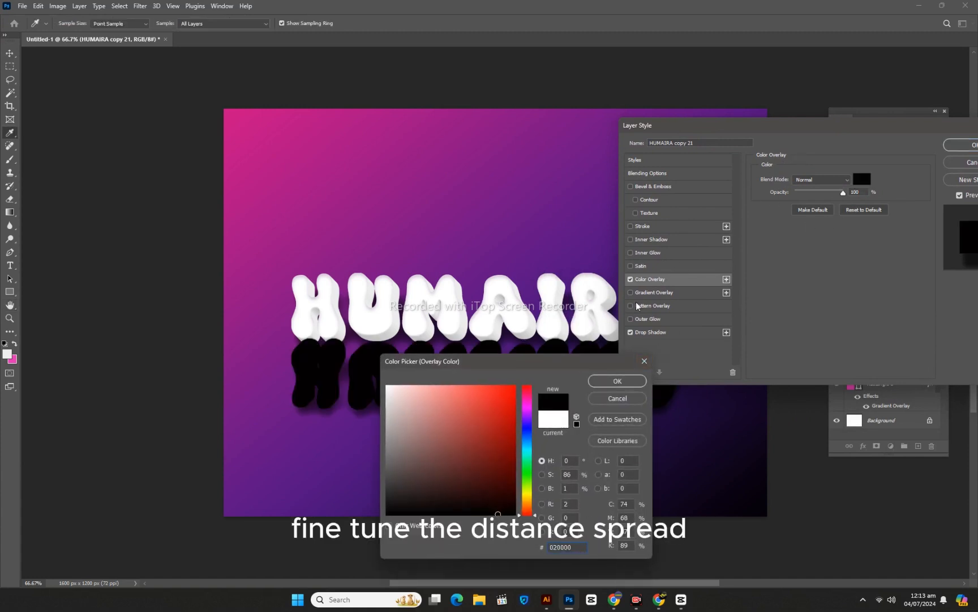
pyautogui.click(610, 384)
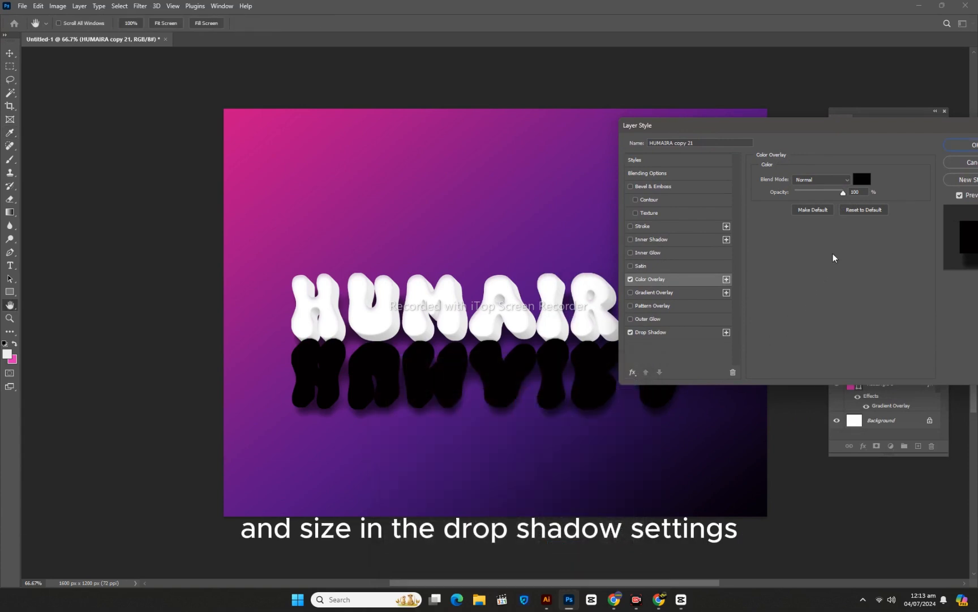
pyautogui.moveTo(843, 193)
pyautogui.mouseDown()
pyautogui.moveTo(804, 194)
pyautogui.moveTo(837, 191)
pyautogui.mouseUp()
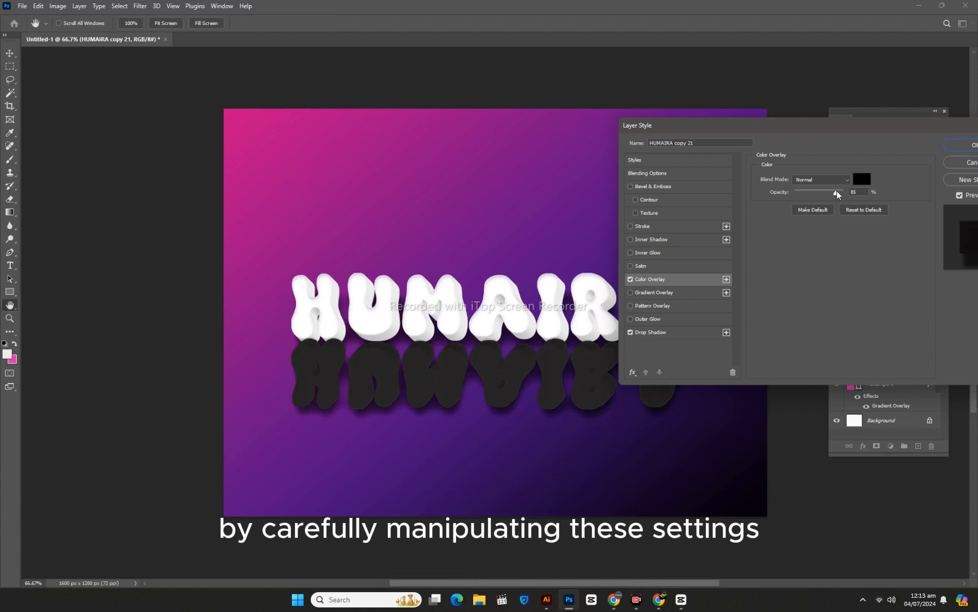
pyautogui.click(631, 279)
# Add a linear black-purple-pink Gradient Overlay at a 93° angle to the flipped copy and apply the layer style.
pyautogui.click(641, 293)
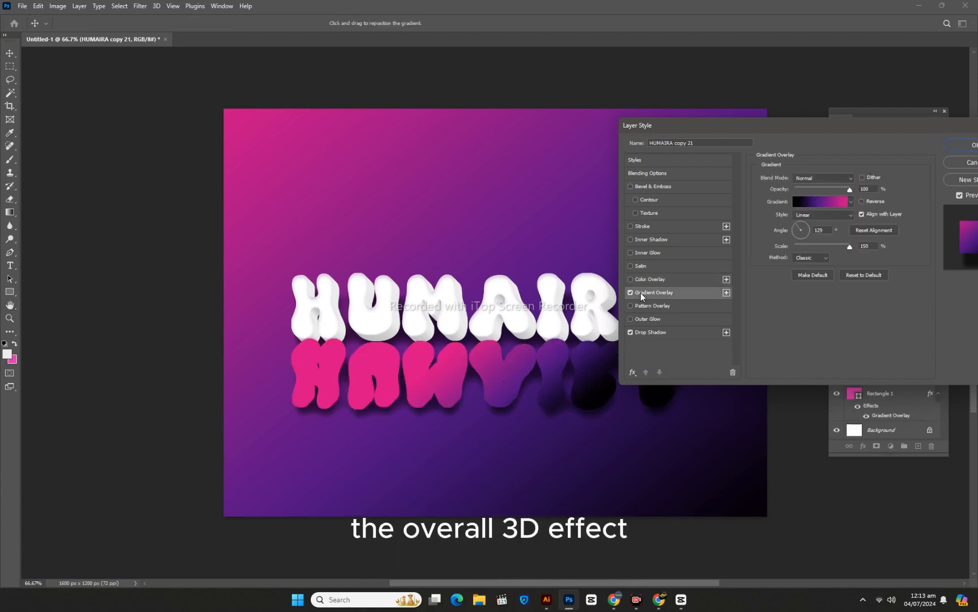
pyautogui.click(809, 230)
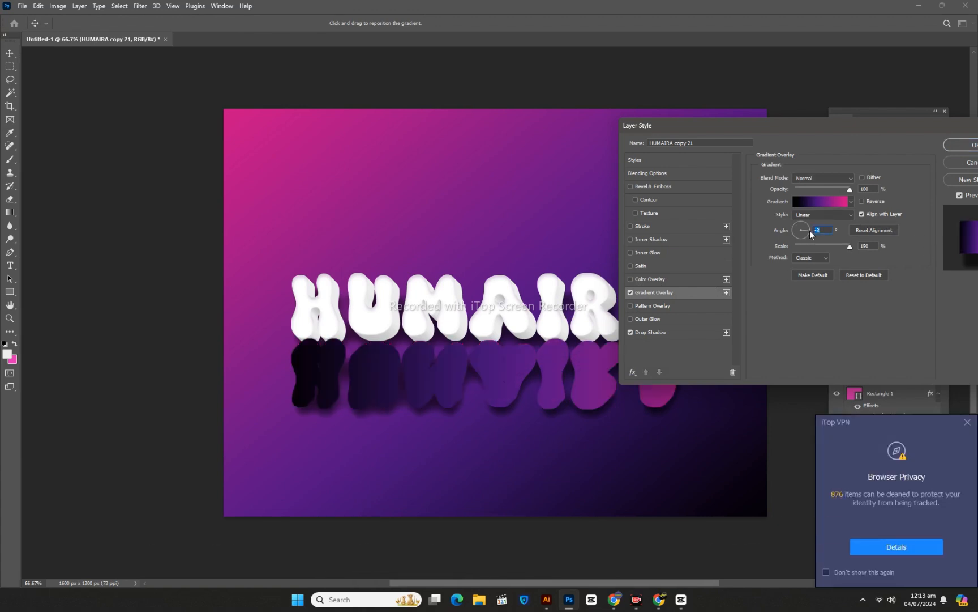
pyautogui.click(808, 227)
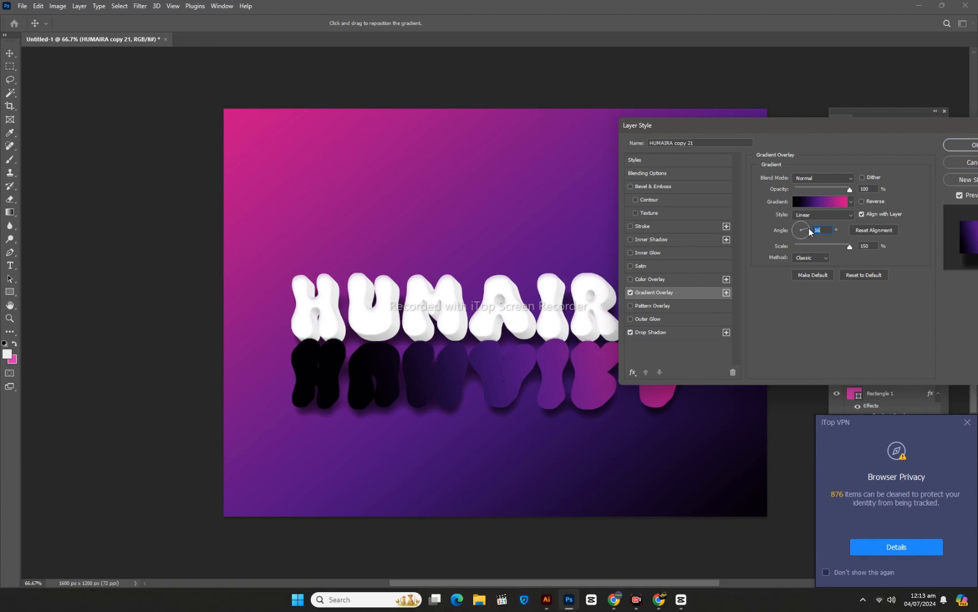
pyautogui.click(805, 224)
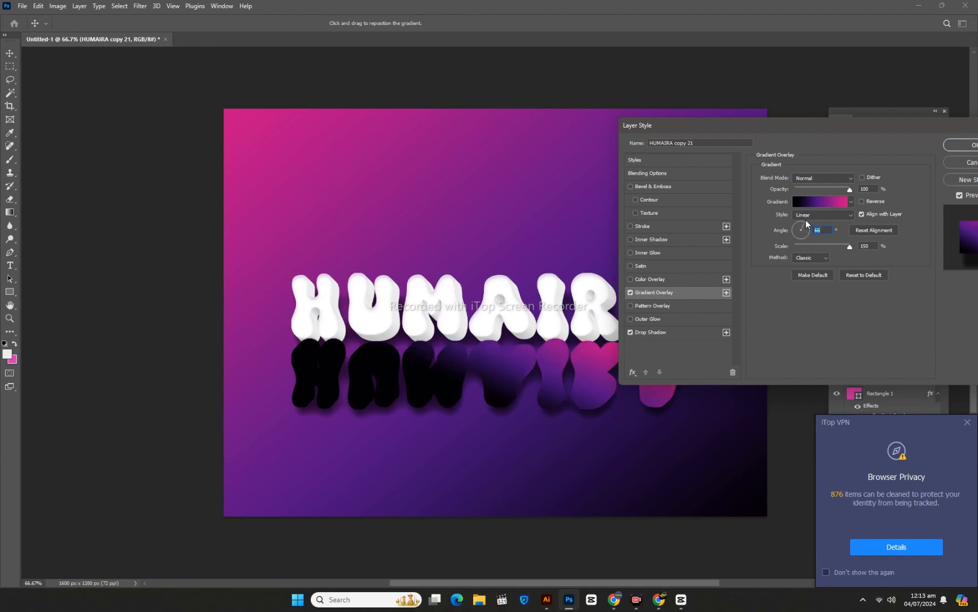
pyautogui.click(806, 216)
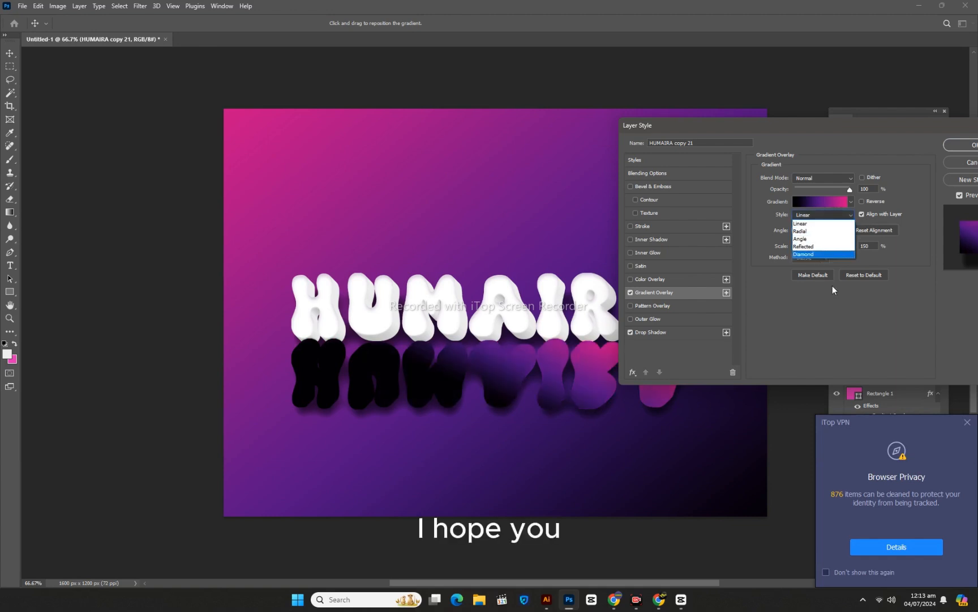
pyautogui.click(833, 286)
pyautogui.click(802, 224)
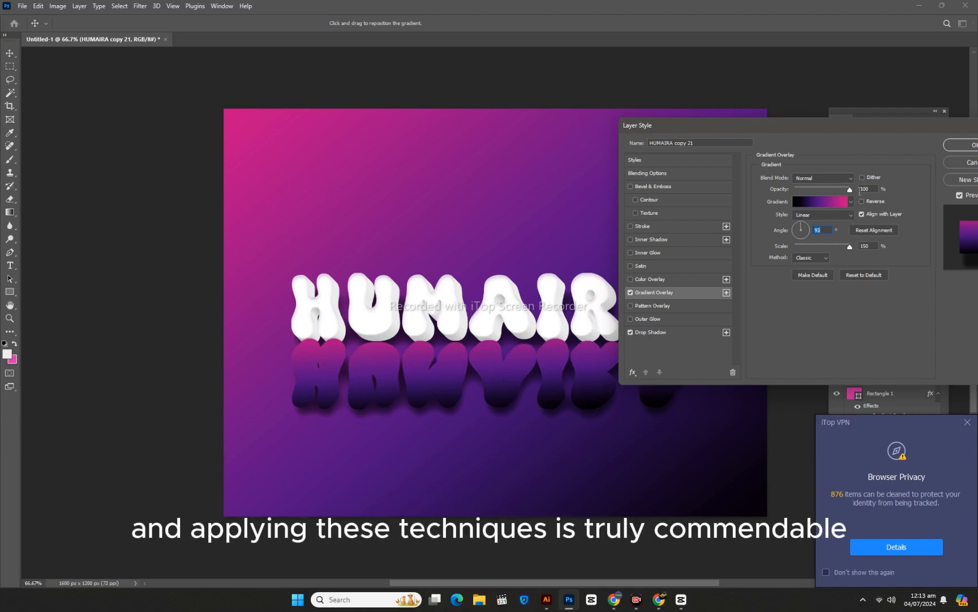
pyautogui.click(961, 146)
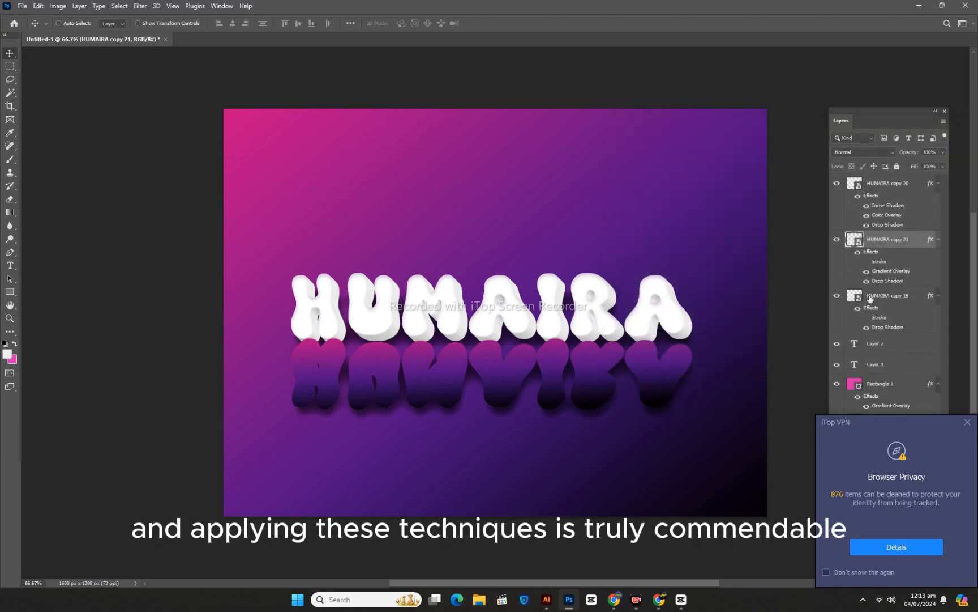
# Lower the flipped copy's layer opacity to 22% and move the upright extrusion layer above it in the layer stack.
pyautogui.click(942, 153)
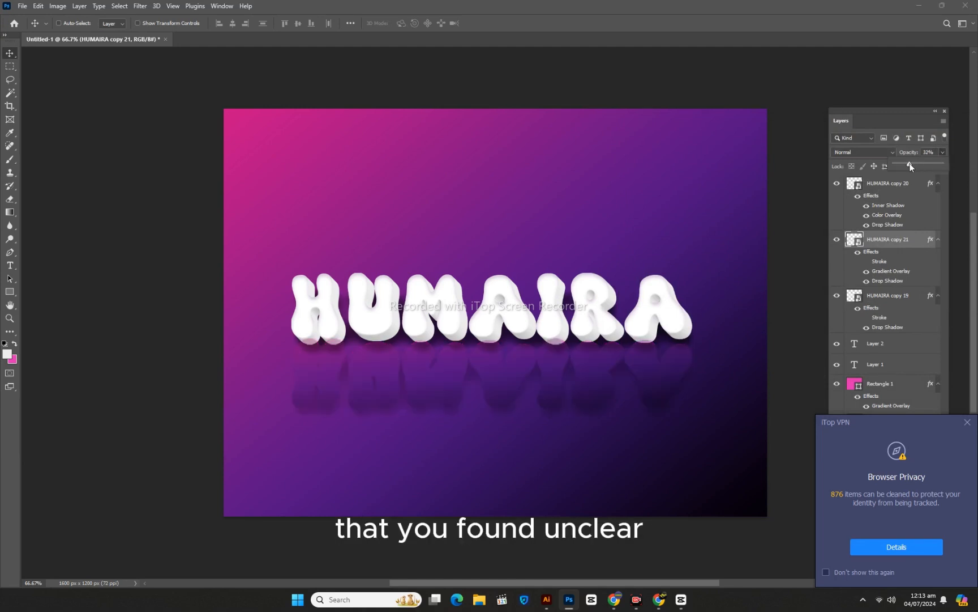
pyautogui.moveTo(907, 163); pyautogui.dragTo(905, 163)
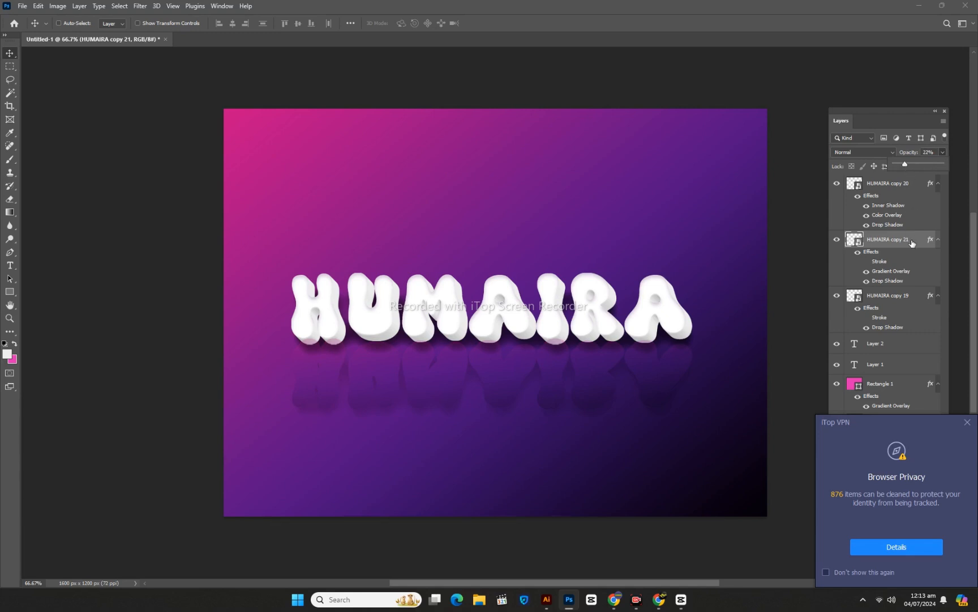
pyautogui.click(889, 299)
pyautogui.moveTo(916, 300); pyautogui.dragTo(915, 238)
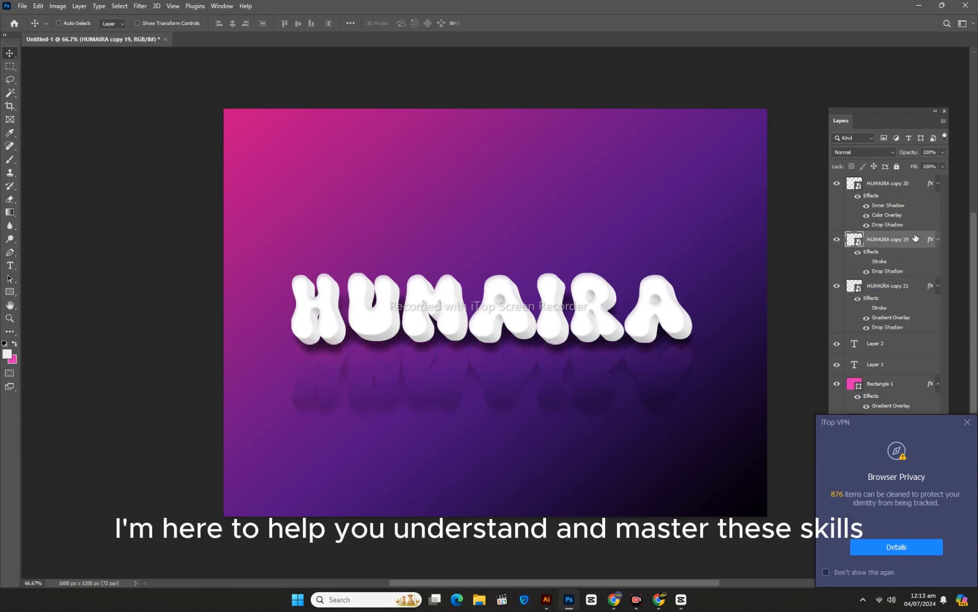
# Set the flipped copy's layer opacity to 59%.
pyautogui.click(912, 288)
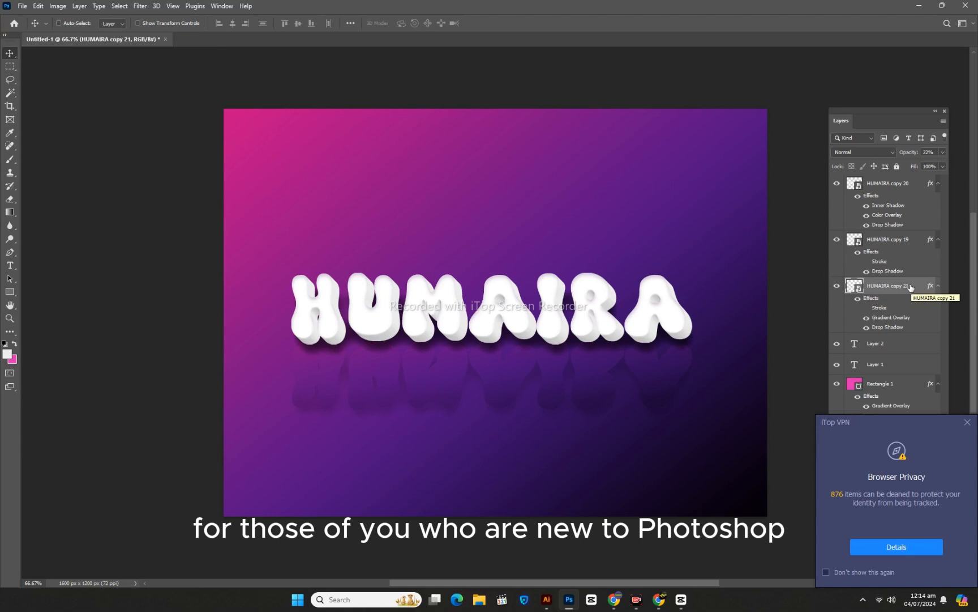
pyautogui.click(943, 152)
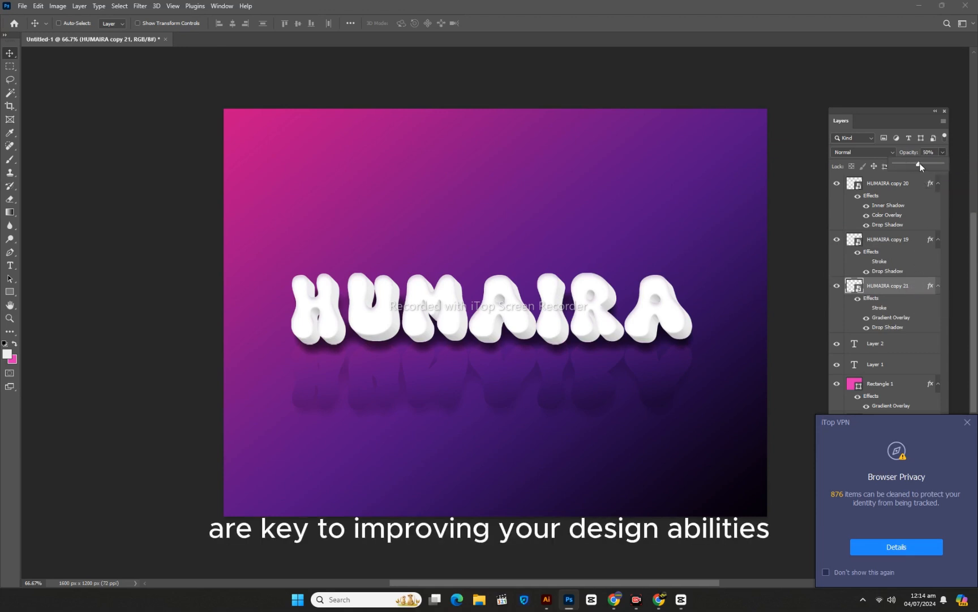
pyautogui.moveTo(920, 163); pyautogui.dragTo(922, 163)
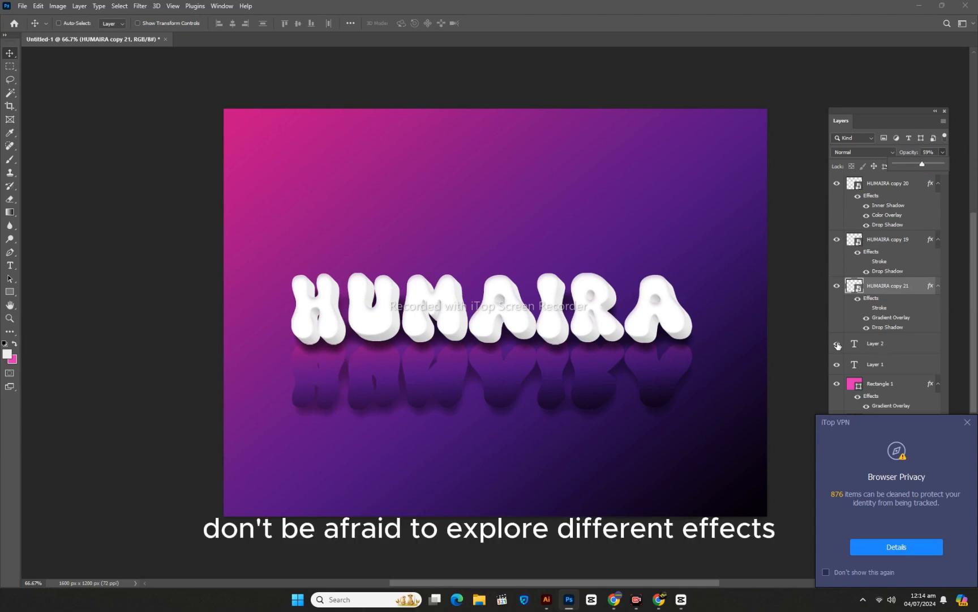
# Toggle the Rectangle 1 background layer's visibility off and on, and open its Layer Style settings.
pyautogui.click(906, 387)
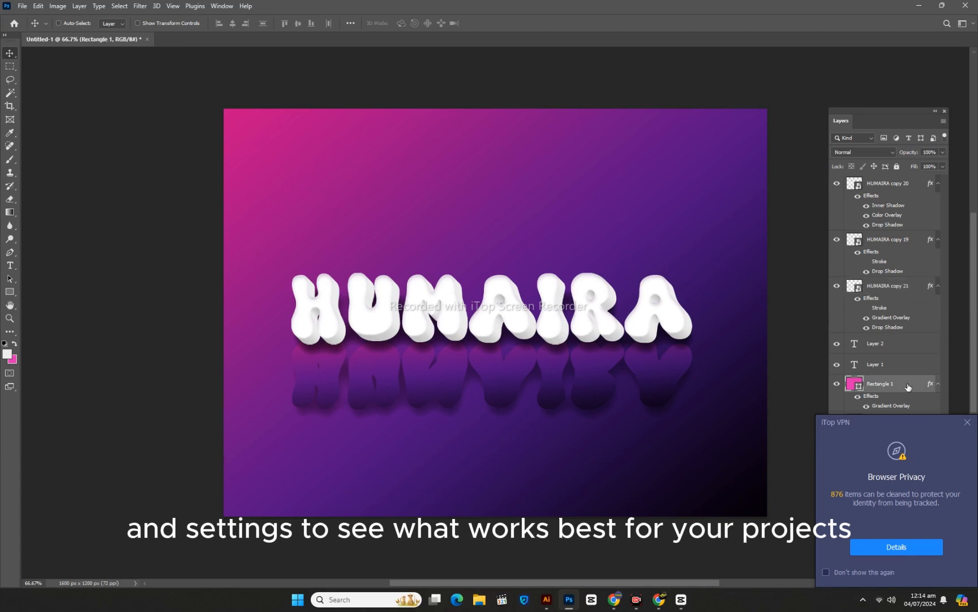
pyautogui.click(836, 383)
pyautogui.click(837, 383)
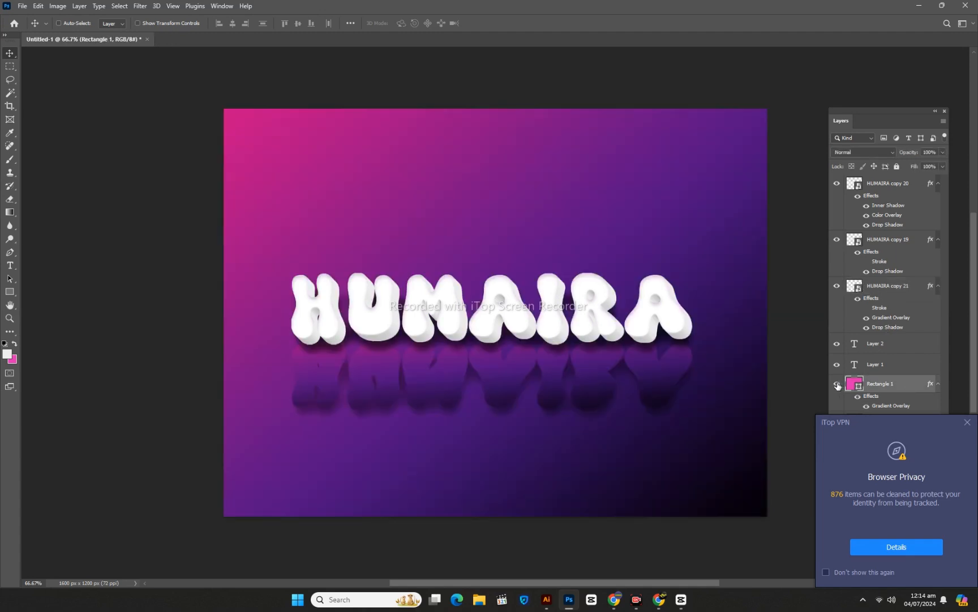
pyautogui.doubleClick(911, 384)
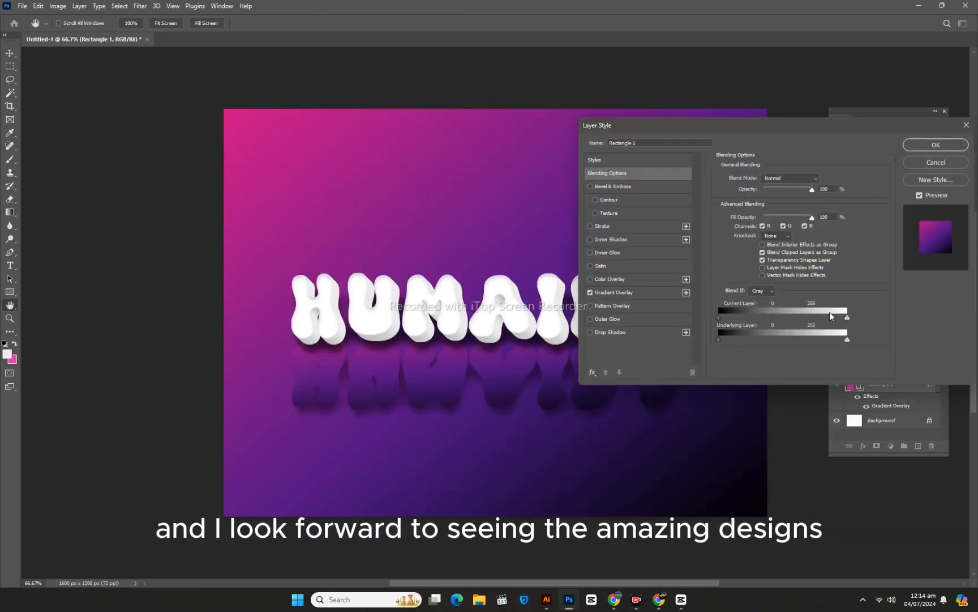
pyautogui.moveTo(713, 131); pyautogui.dragTo(742, 117)
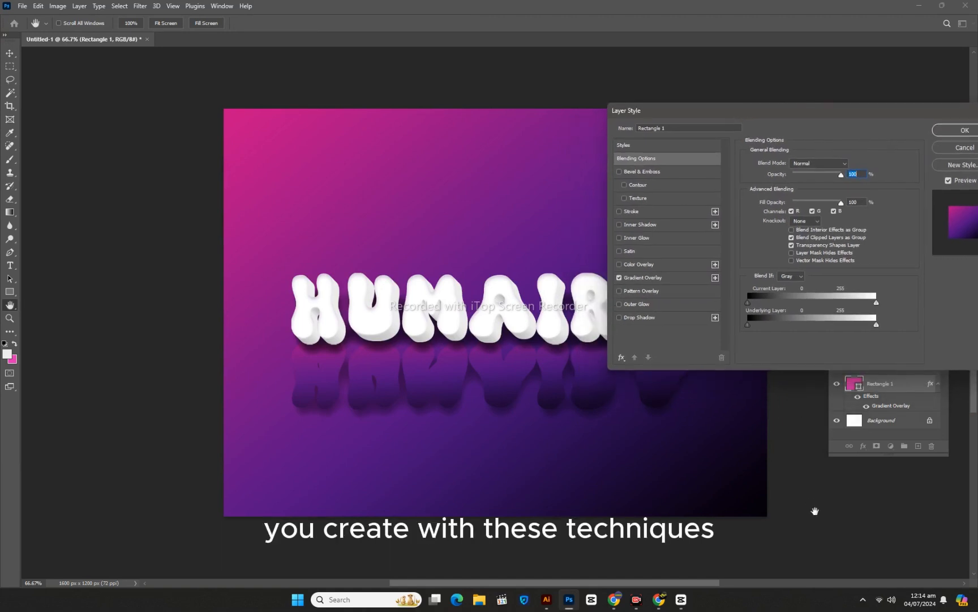